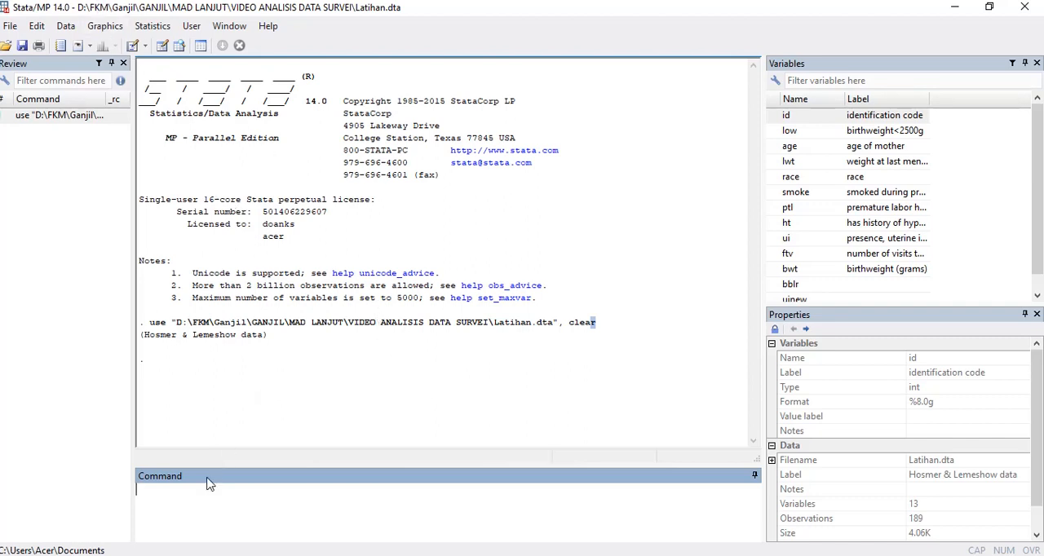
Step: Cross-tabulate uinew against bblr with expected frequencies using the command tab uinew bblr, expected
text(tab)
scroll(909, 274, down, 1)
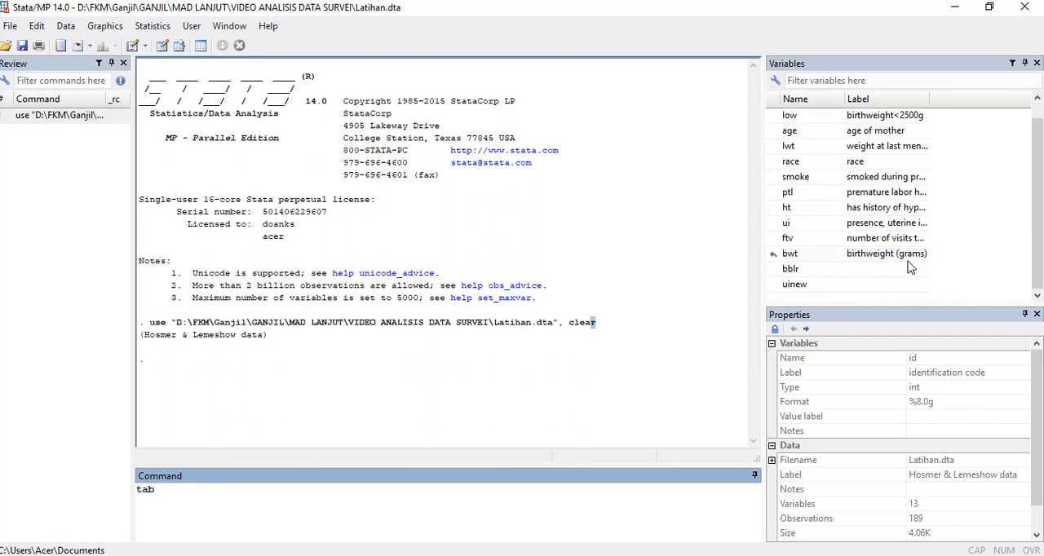
double_click(794, 285)
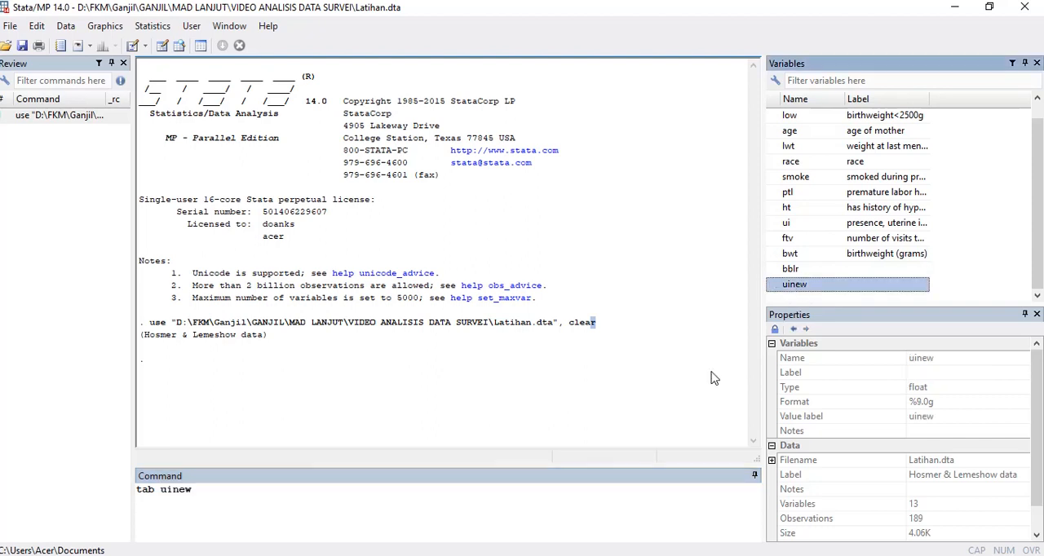
click(269, 505)
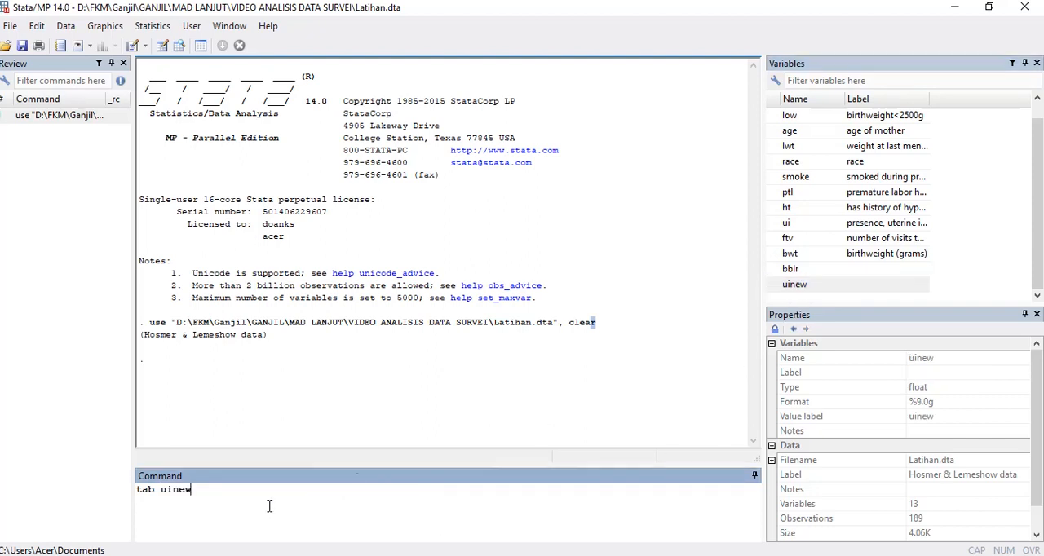
double_click(795, 271)
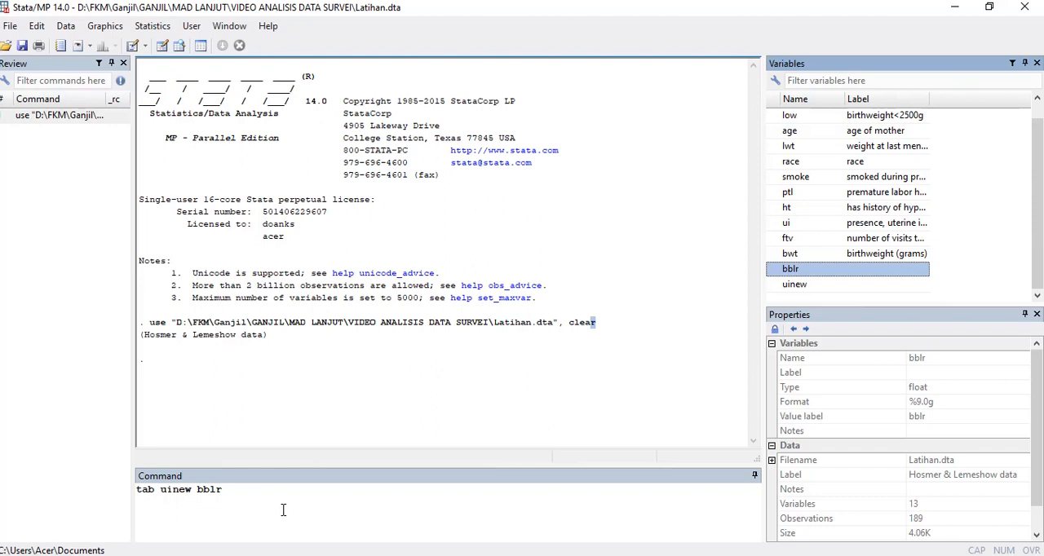
mouse_move(352, 555)
click(243, 499)
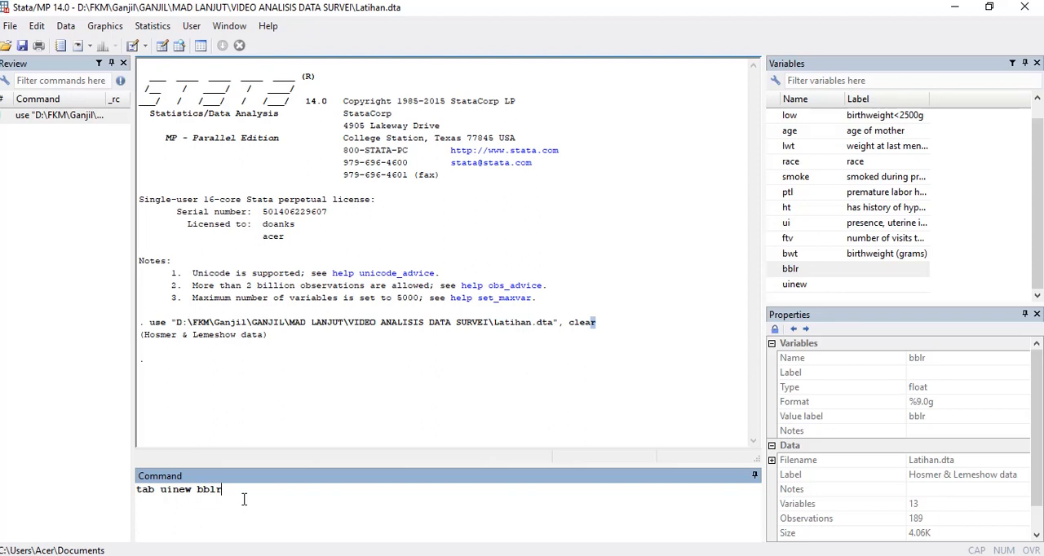
text(, expected)
key(Return)
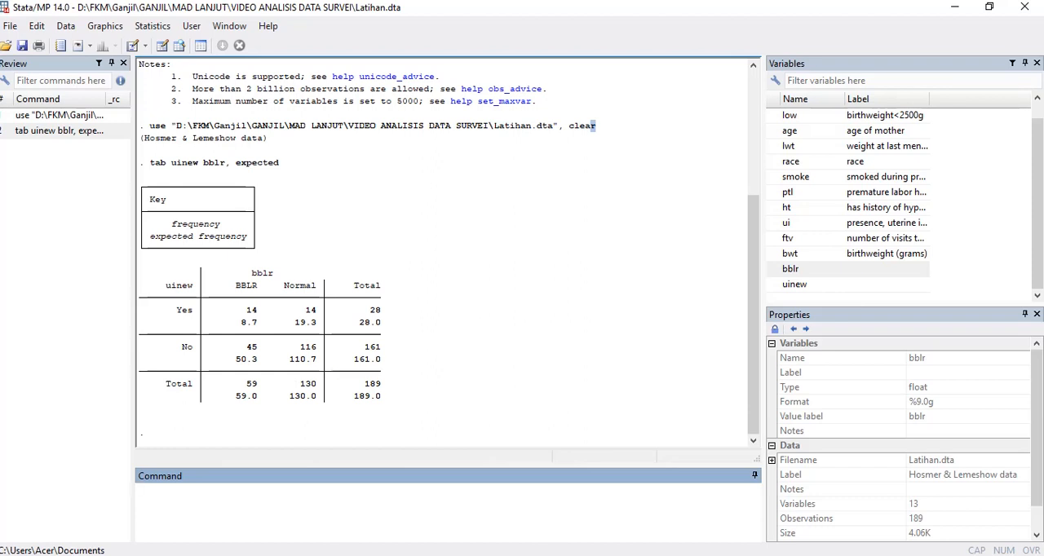
Step: Run tab uinew bblr, chi2 row to get the chi-square test with row percentages
text(tab)
double_click(791, 284)
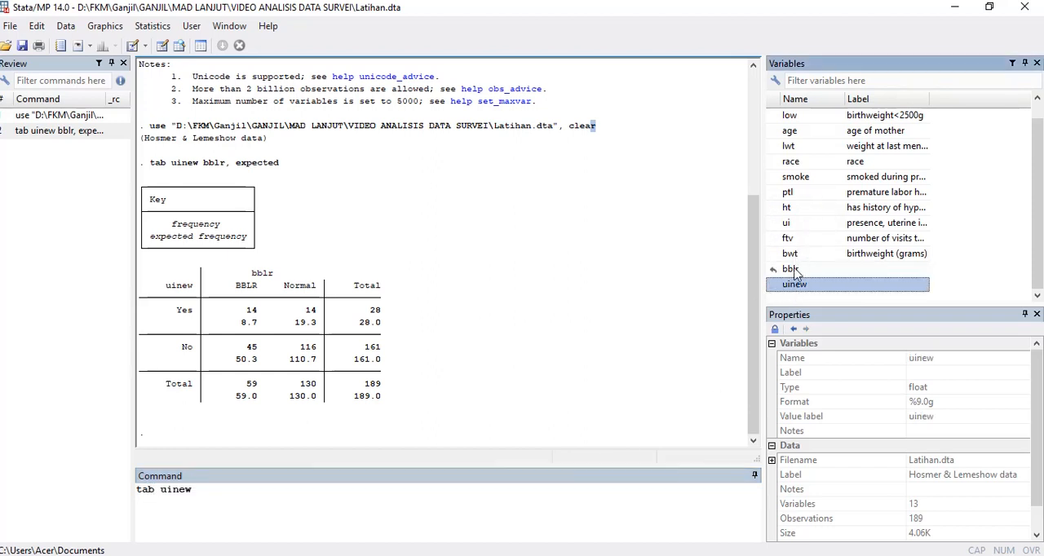
double_click(794, 272)
click(245, 507)
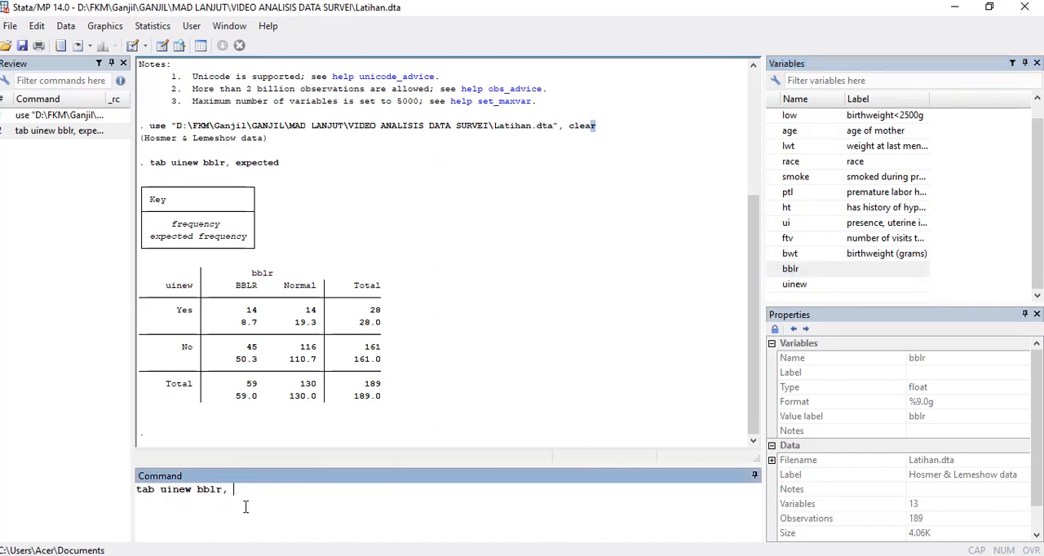
text(, chi2 row)
key(Return)
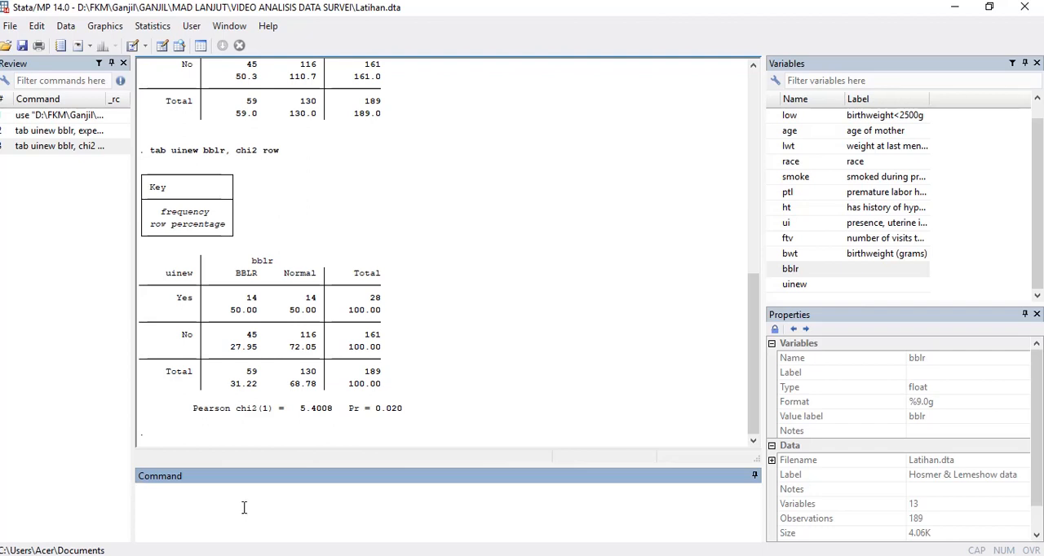
Step: Run the cohort-study risk analysis on the two variables with the command cs uinew bblr
text(s)
double_click(795, 284)
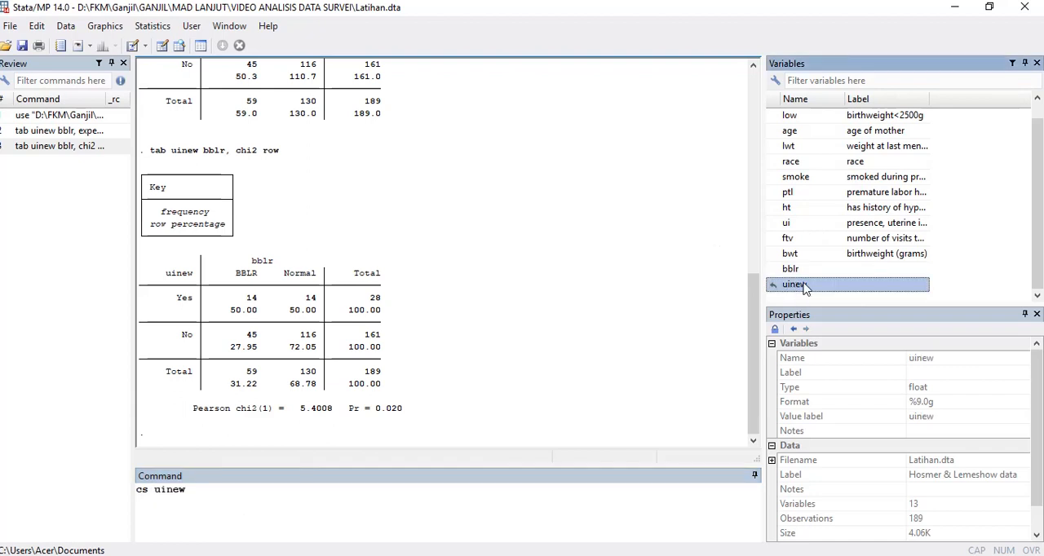
double_click(790, 269)
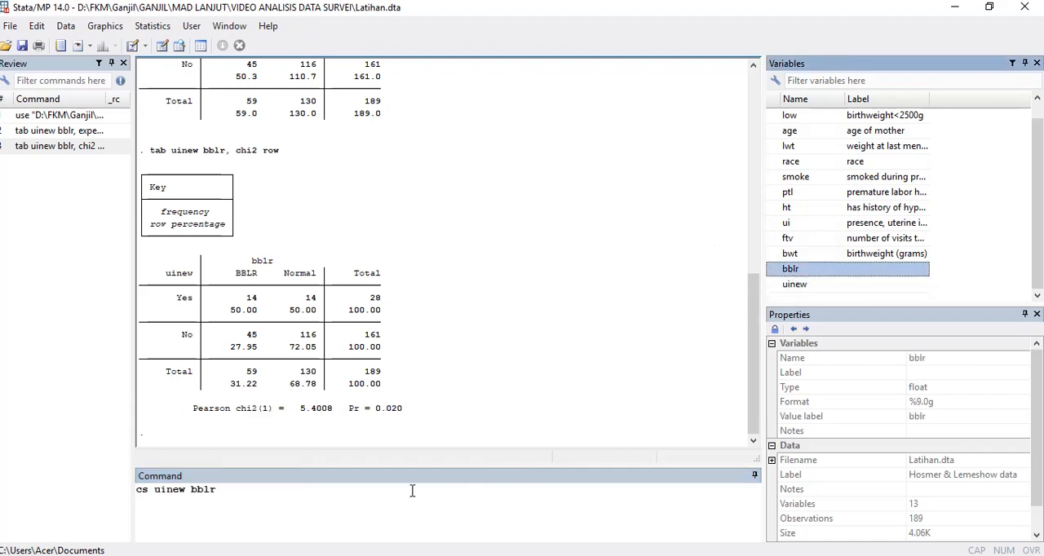
key(Return)
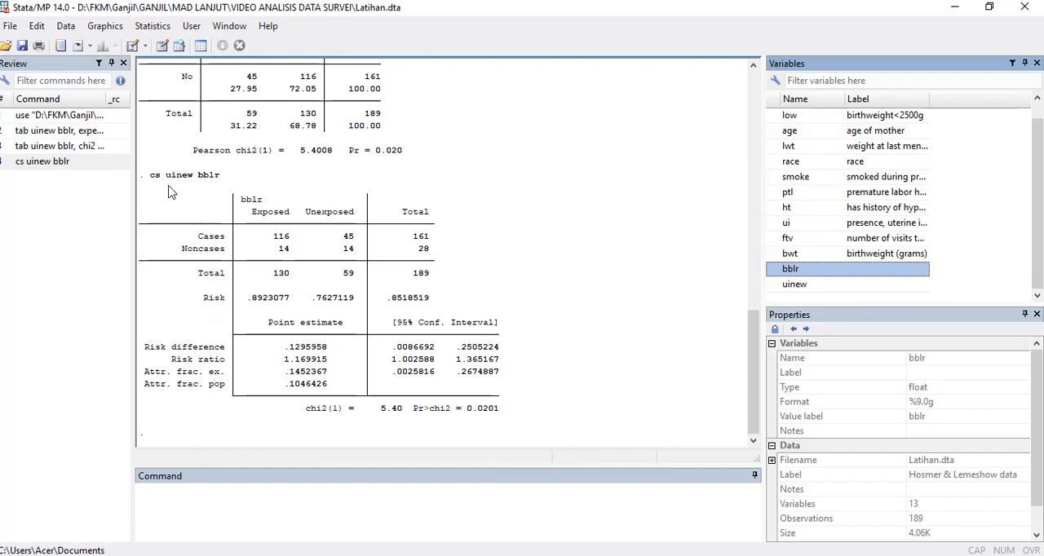
Step: Copy the cs uinew bblr command line and its complete results table as a picture
drag(144, 179, 507, 413)
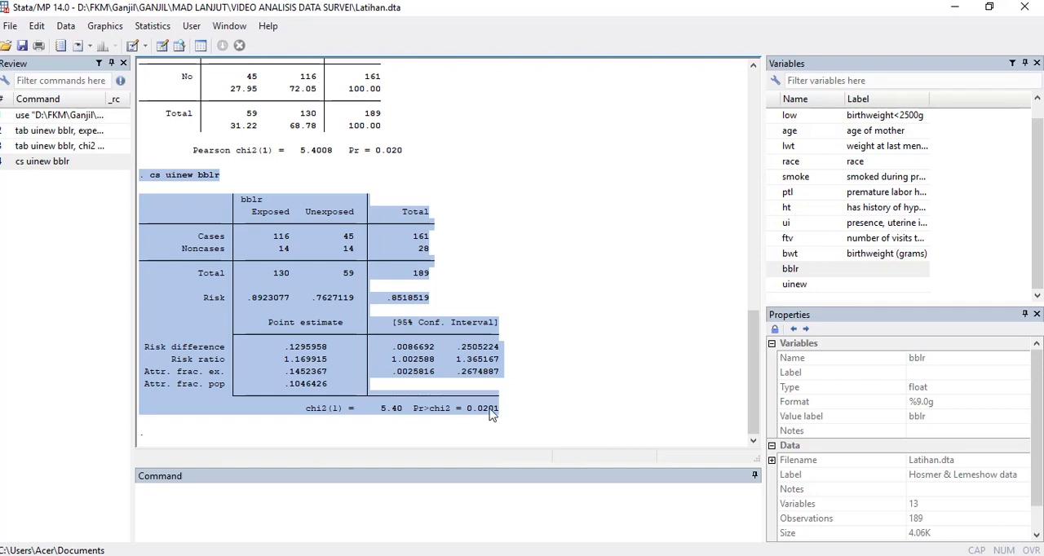
right_click(324, 280)
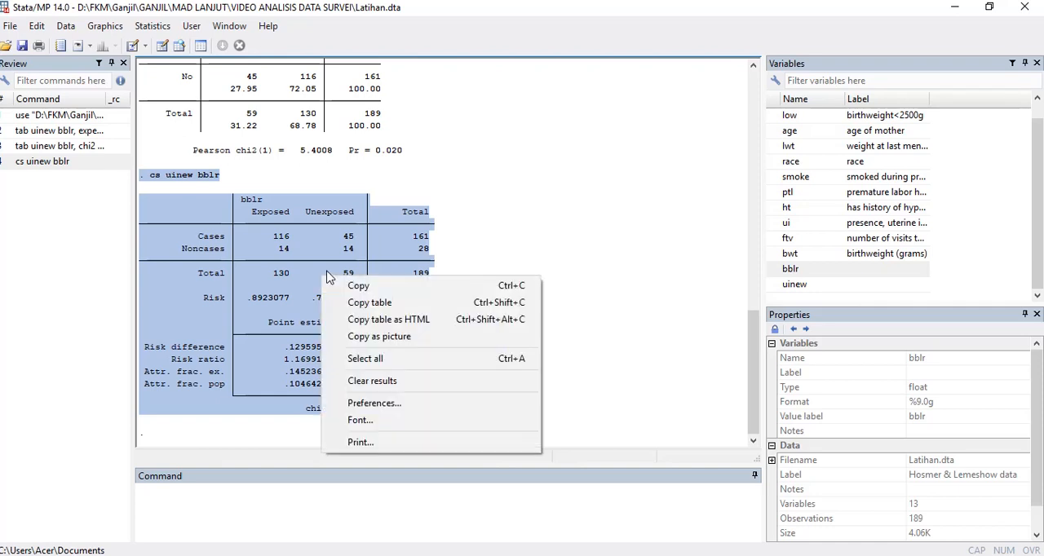
click(388, 338)
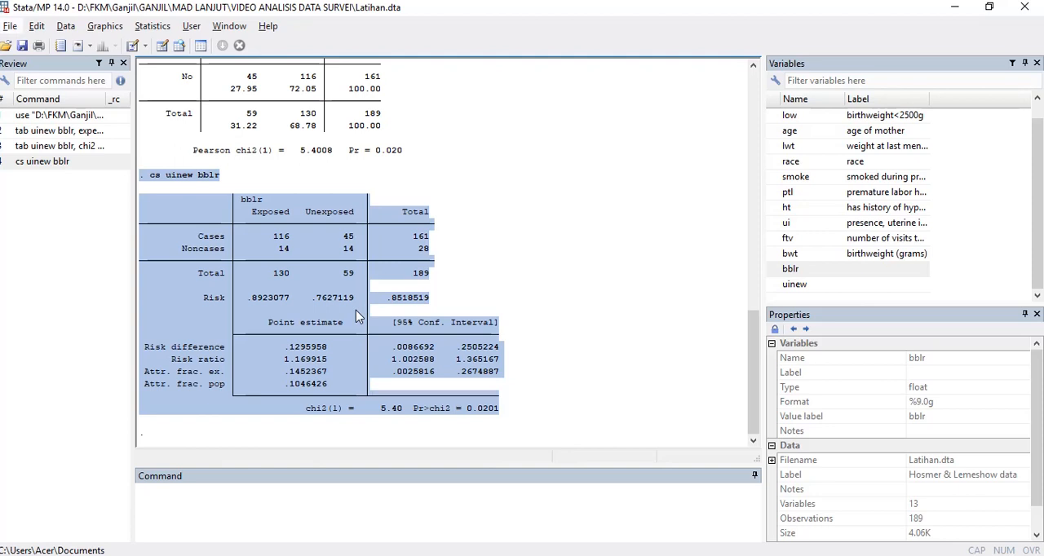
click(356, 310)
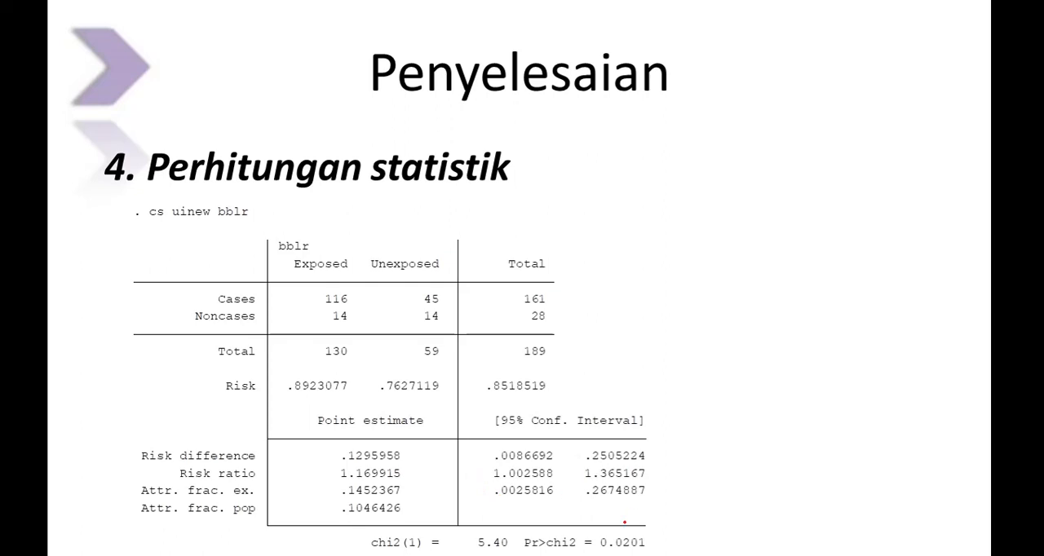
mouse_move(667, 527)
mouse_down()
mouse_move(650, 519)
mouse_move(582, 551)
mouse_move(687, 545)
mouse_move(683, 554)
mouse_up()
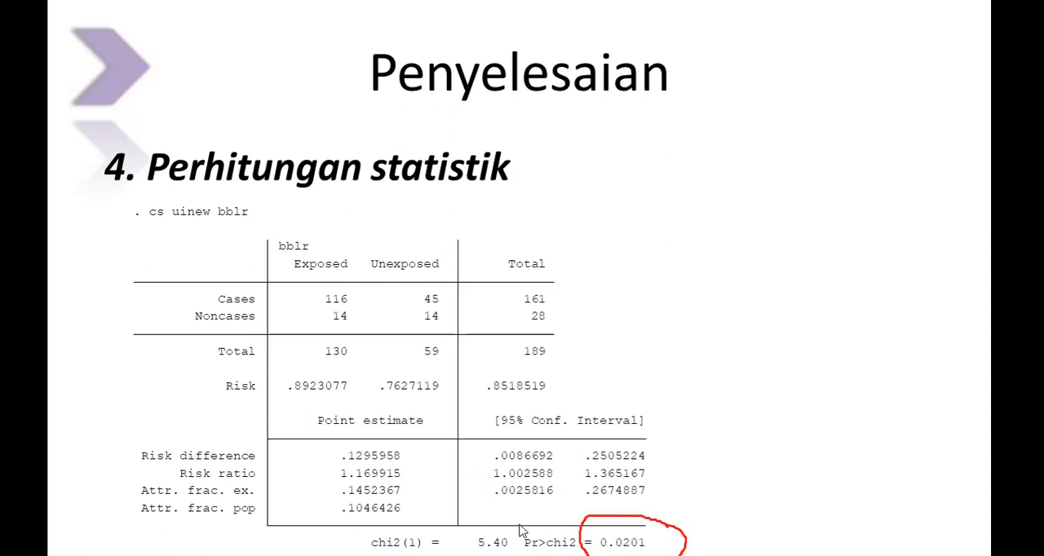
mouse_move(500, 524)
mouse_down()
mouse_move(461, 530)
mouse_move(518, 552)
mouse_move(499, 521)
mouse_up()
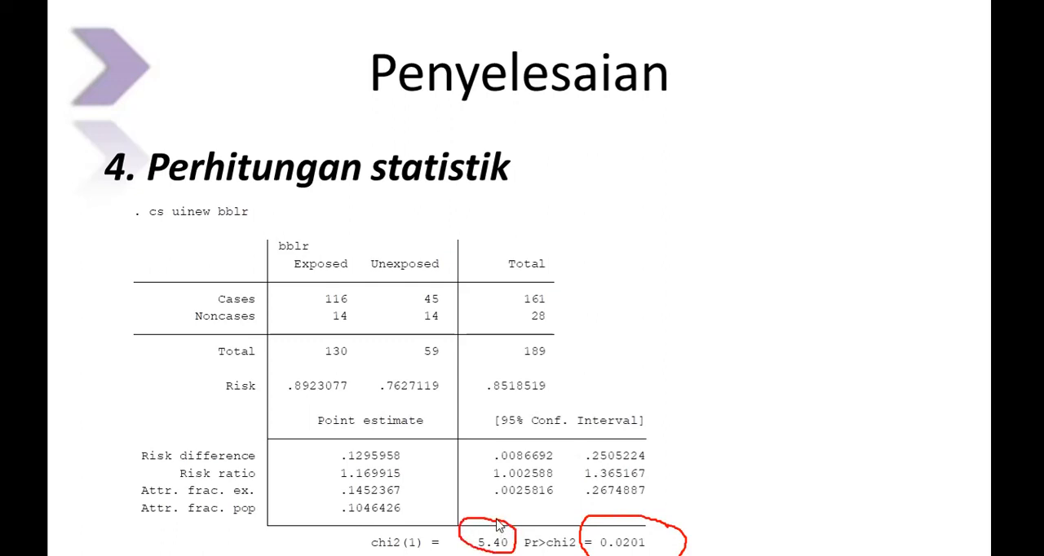
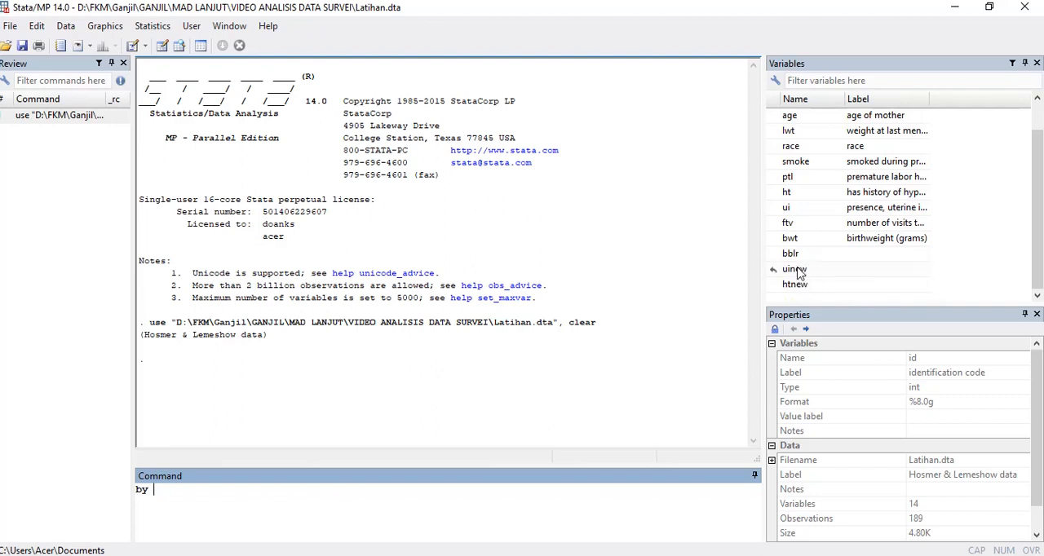
Step: Test the normality of bwt within each uinew group with the command by uinew, sort : swilk bwt
click(797, 272)
double_click(798, 272)
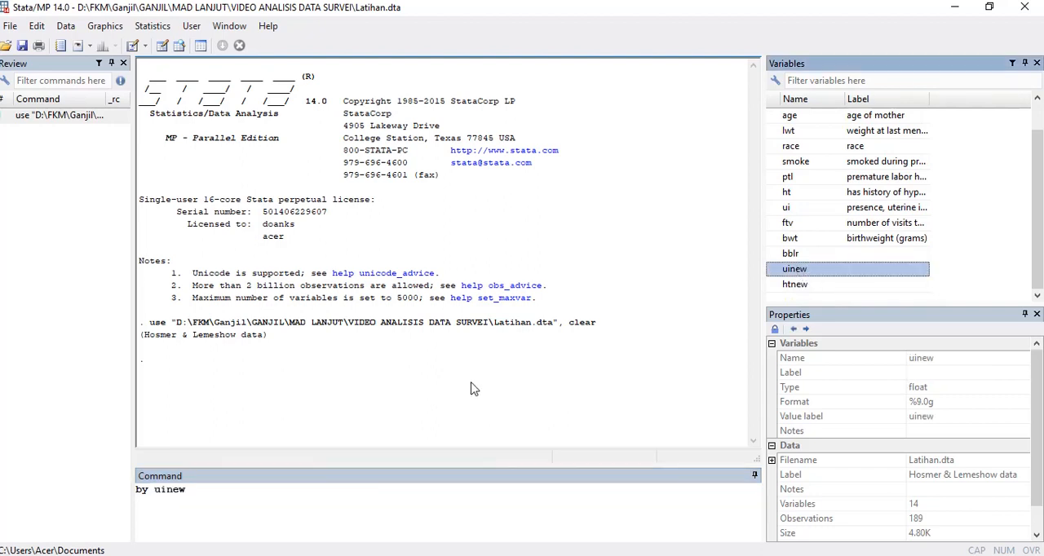
text(, )
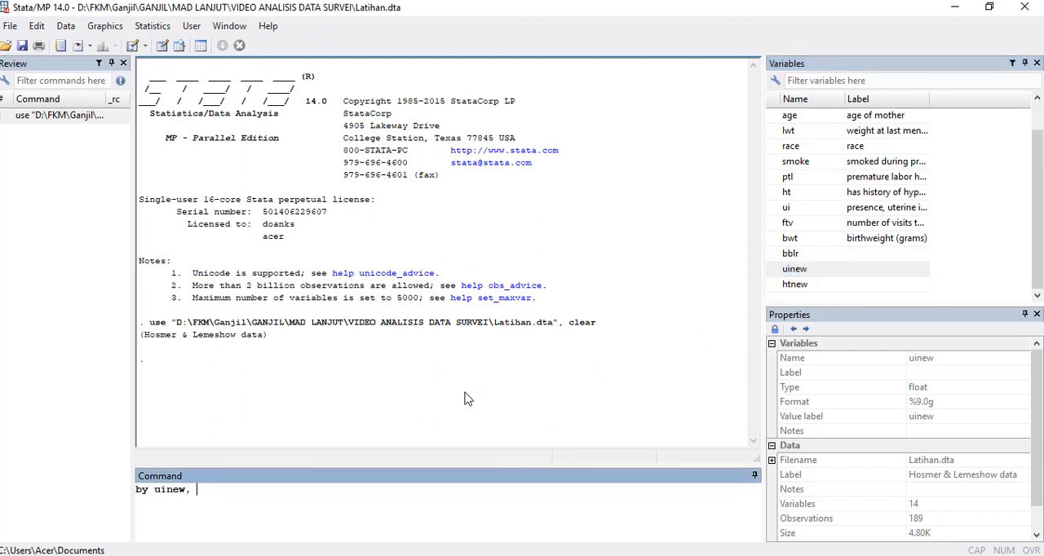
text(sort : swilk)
double_click(813, 238)
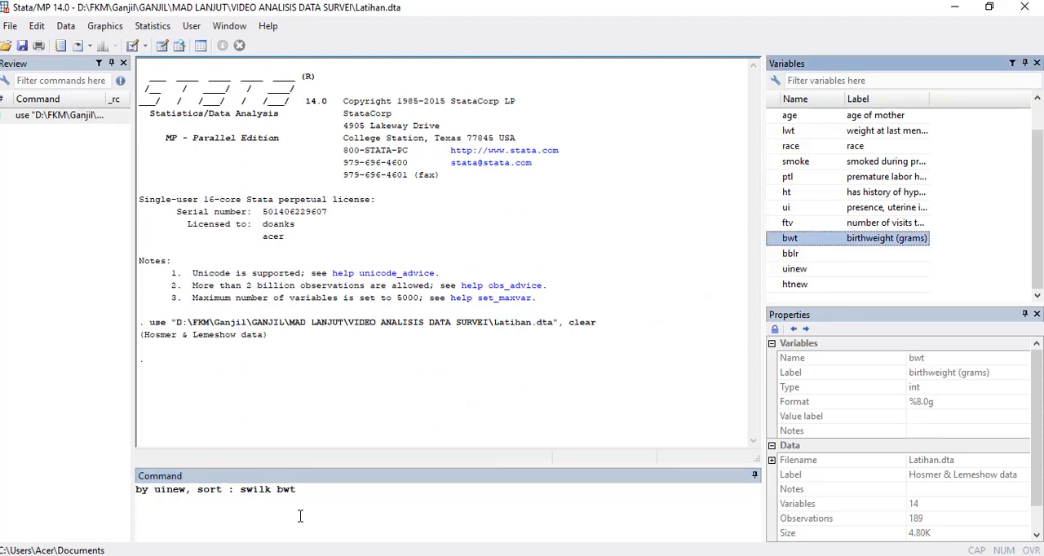
click(318, 495)
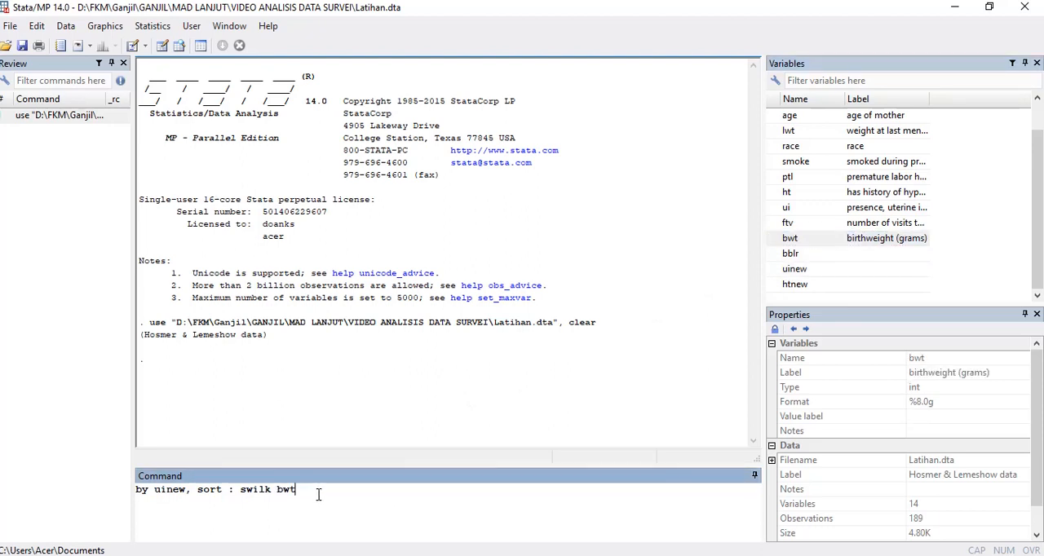
key(Return)
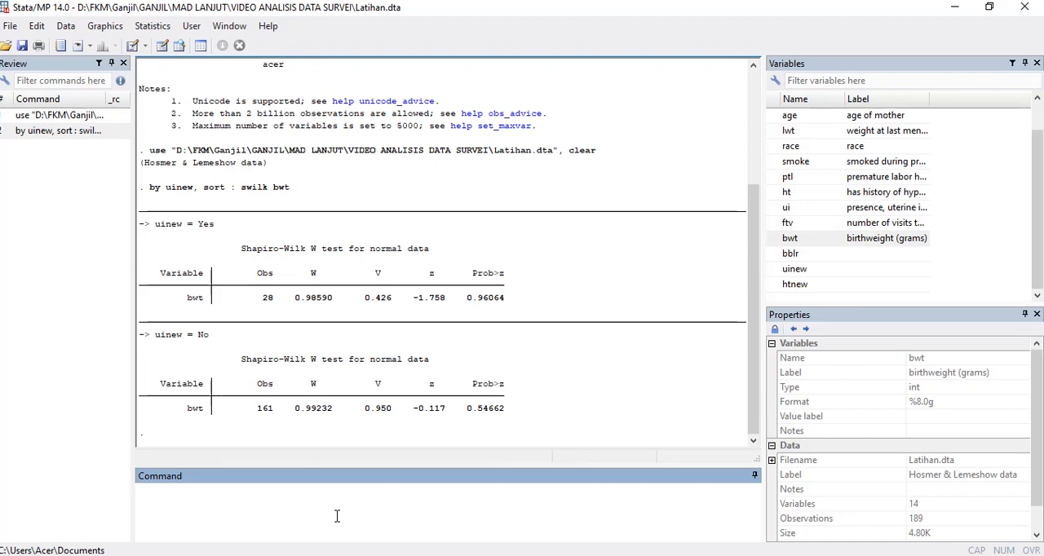
Step: Run the variance ratio test of bwt between the uinew groups with the command sdtest bwt, by ( uinew)
click(794, 268)
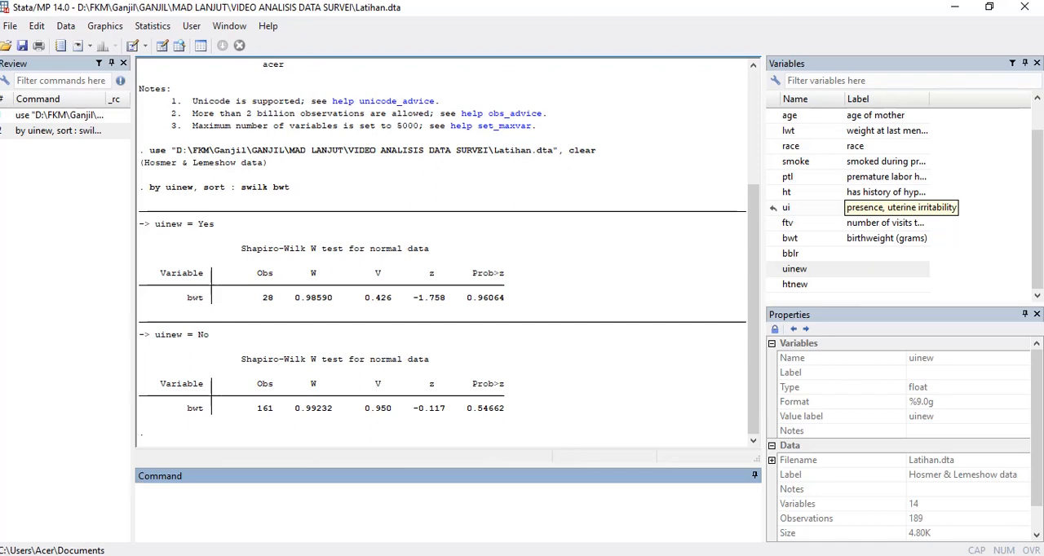
text(sdtest)
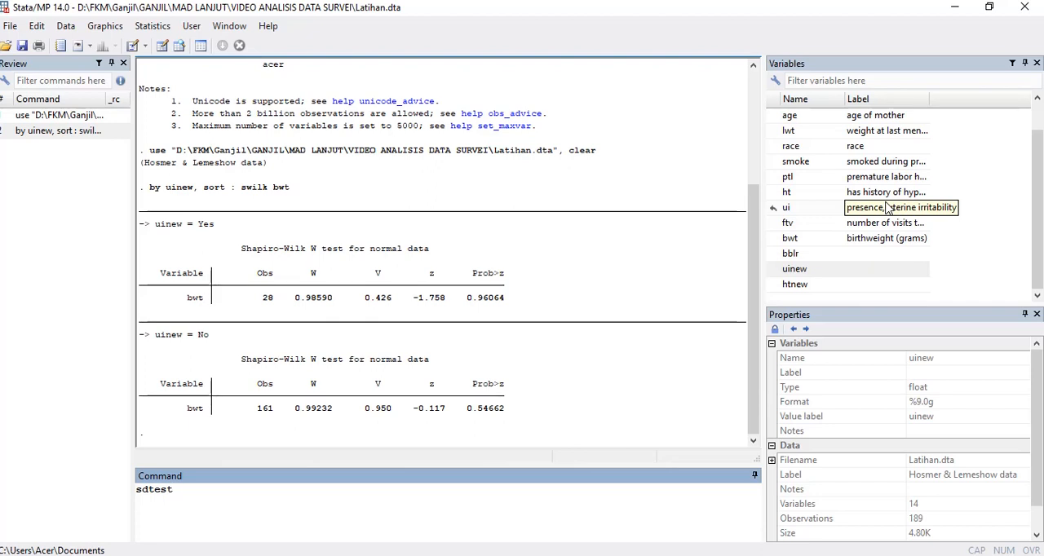
double_click(790, 238)
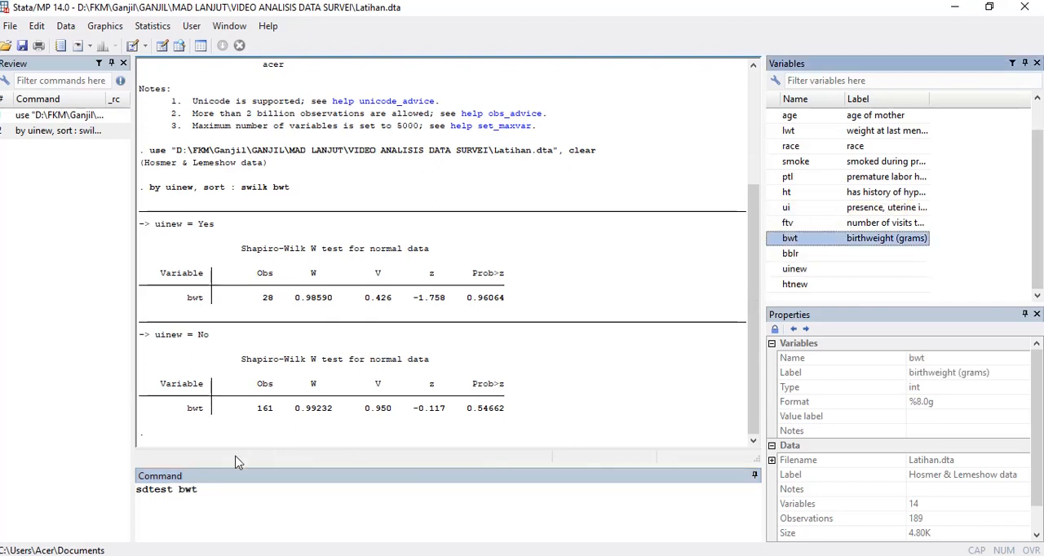
click(212, 492)
text(,)
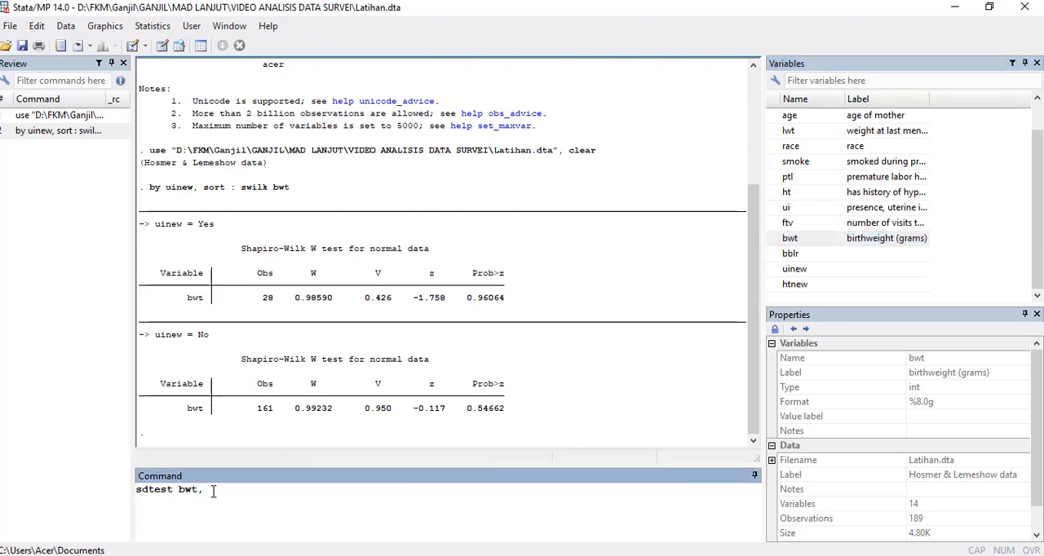
text( by ()
double_click(795, 270)
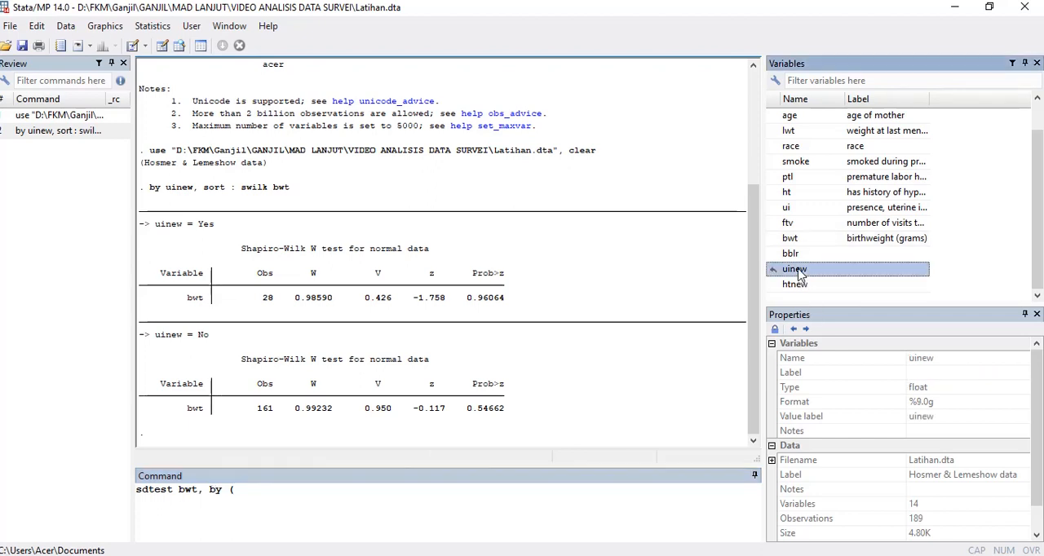
click(380, 492)
text())
key(Return)
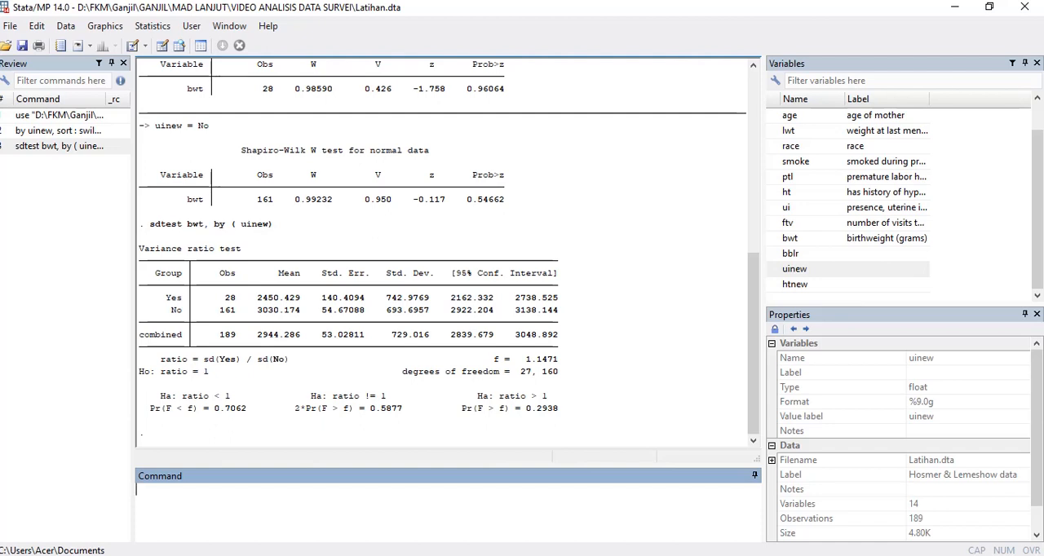
Step: Compare mean bwt between the uinew groups, assuming equal variances, with the command ttest bwt,by ( uinew)
text(ttest)
double_click(806, 239)
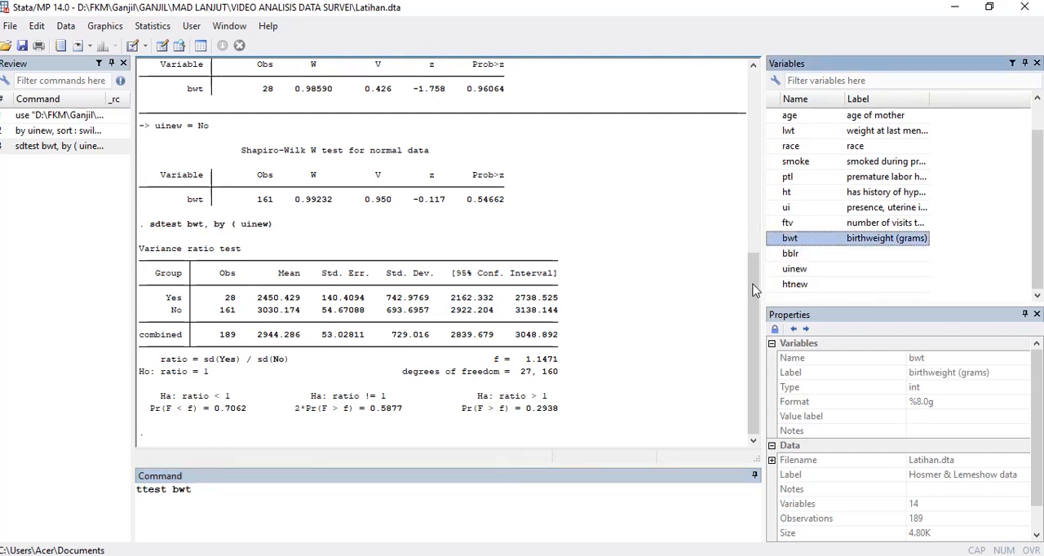
text(,)
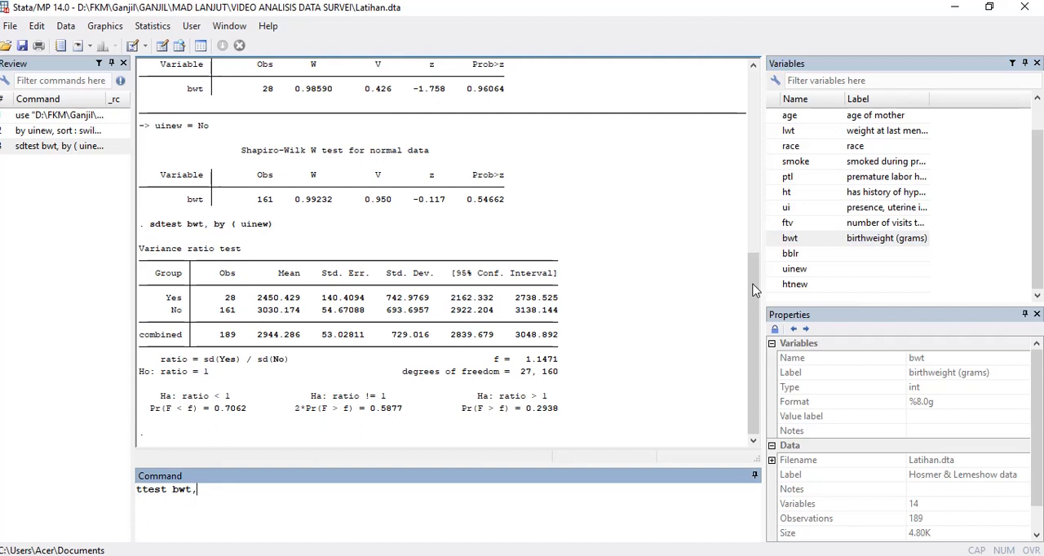
text(by ()
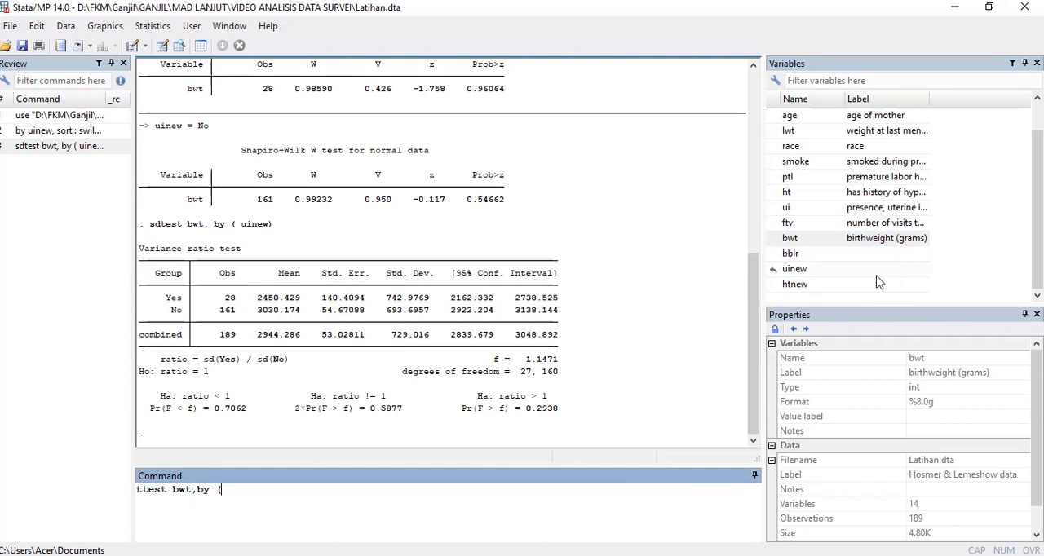
click(828, 273)
double_click(829, 272)
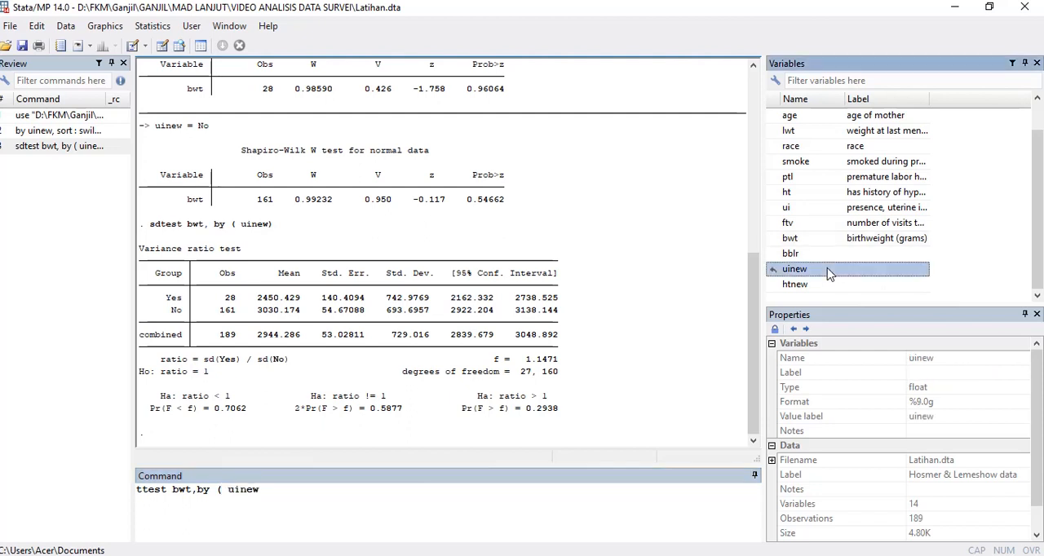
text())
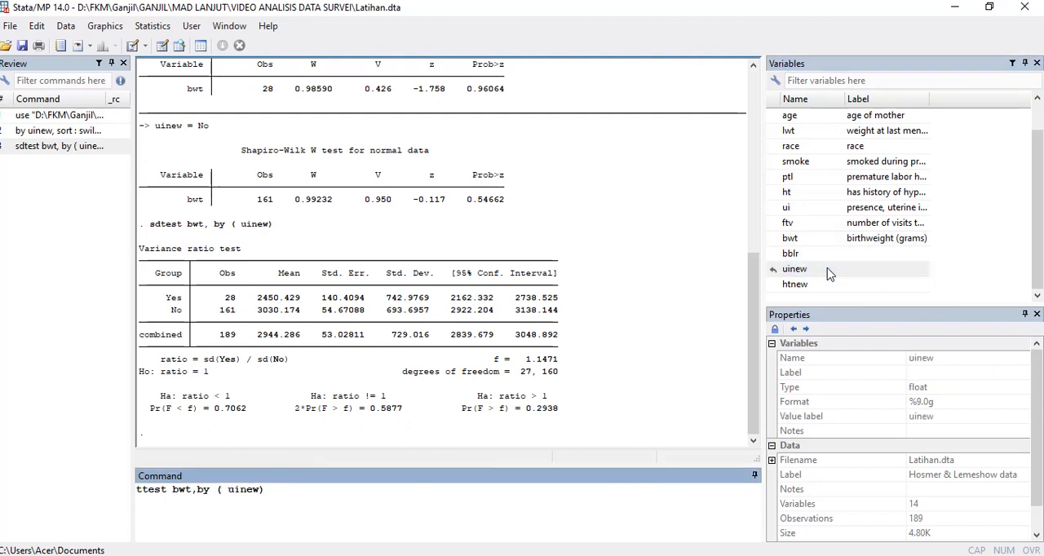
key(Return)
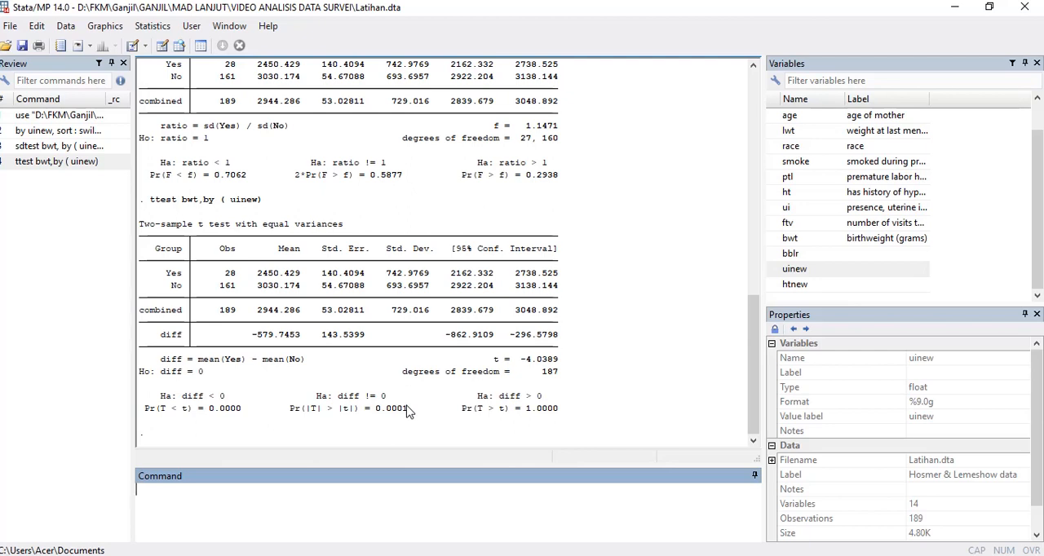
Step: Rerun the t test of bwt by uinew with the unequal option added to the earlier command
click(81, 166)
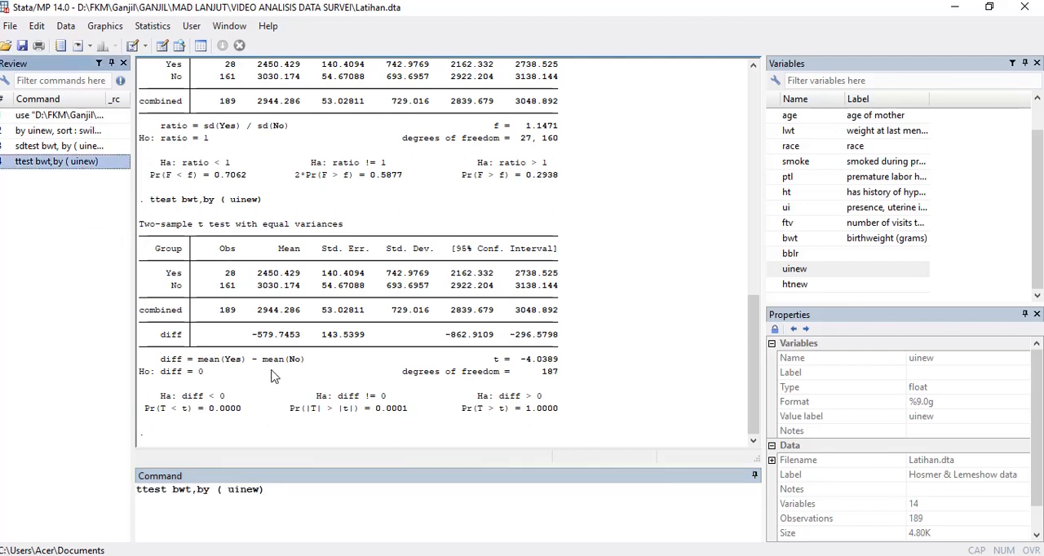
click(275, 493)
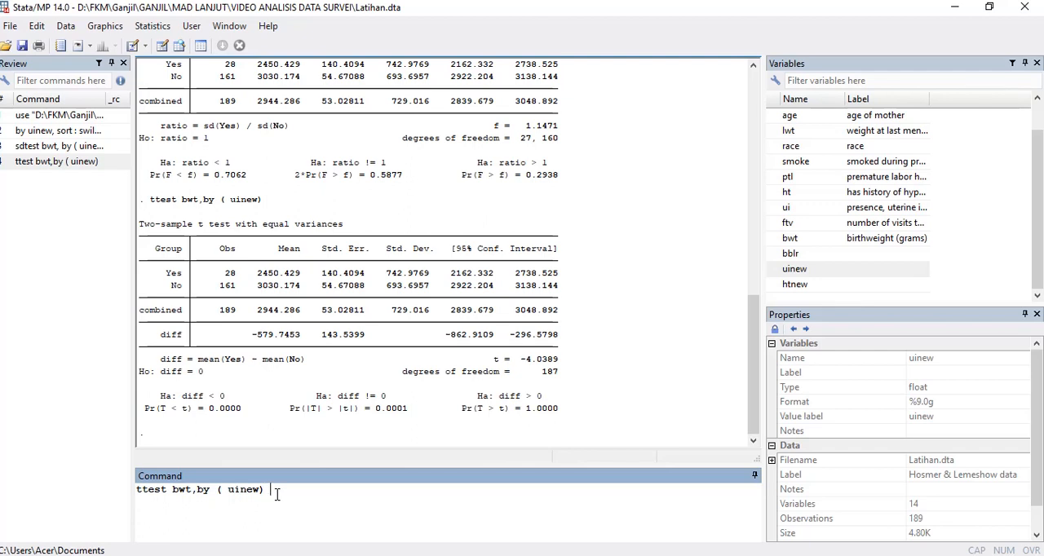
text(unequal)
key(Return)
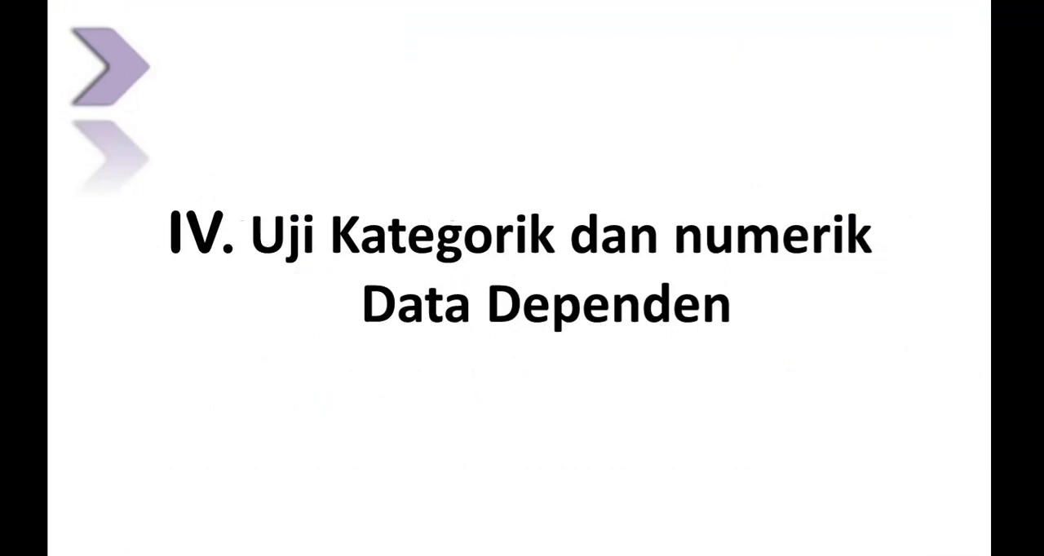
key(Right)
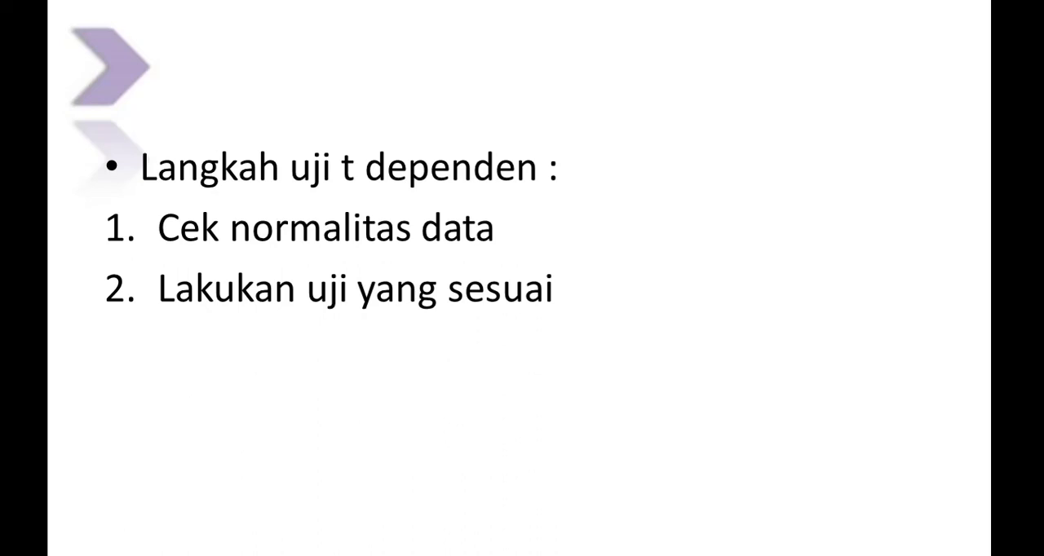
key(Right)
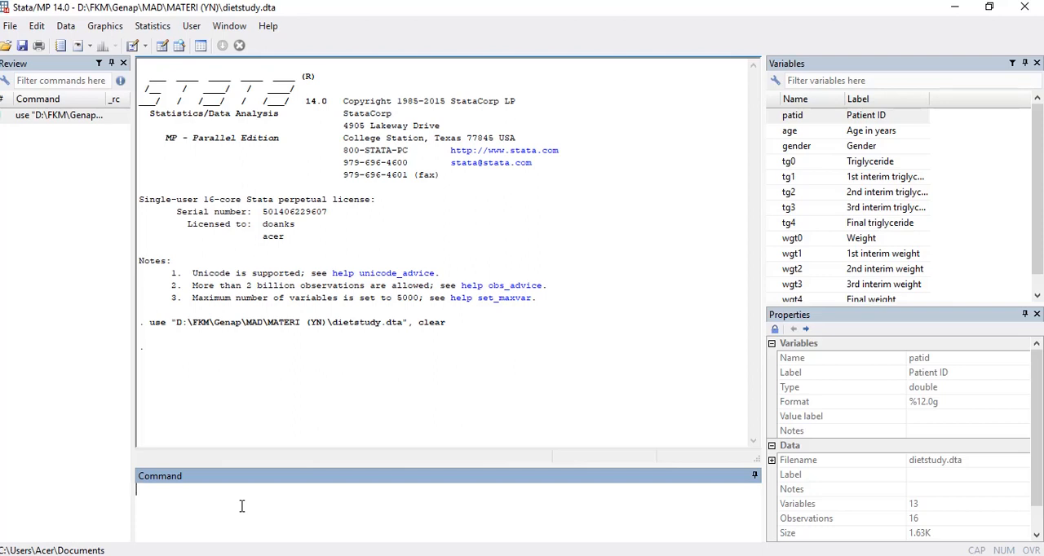
Step: Test the normality of the initial and final triglyceride variables in dietstudy.dta with the command swilk tg0 tg4
text(swilk)
double_click(805, 162)
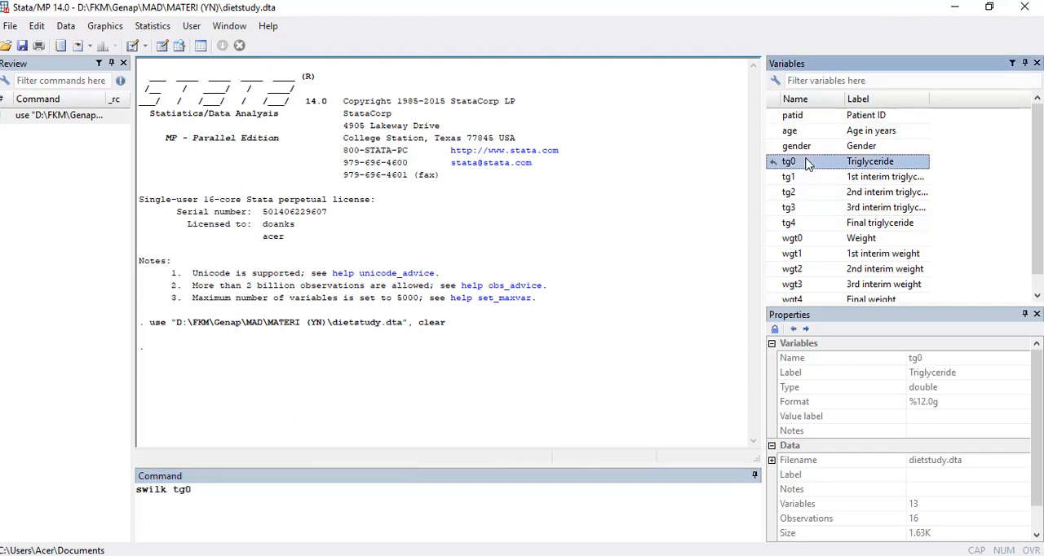
double_click(799, 227)
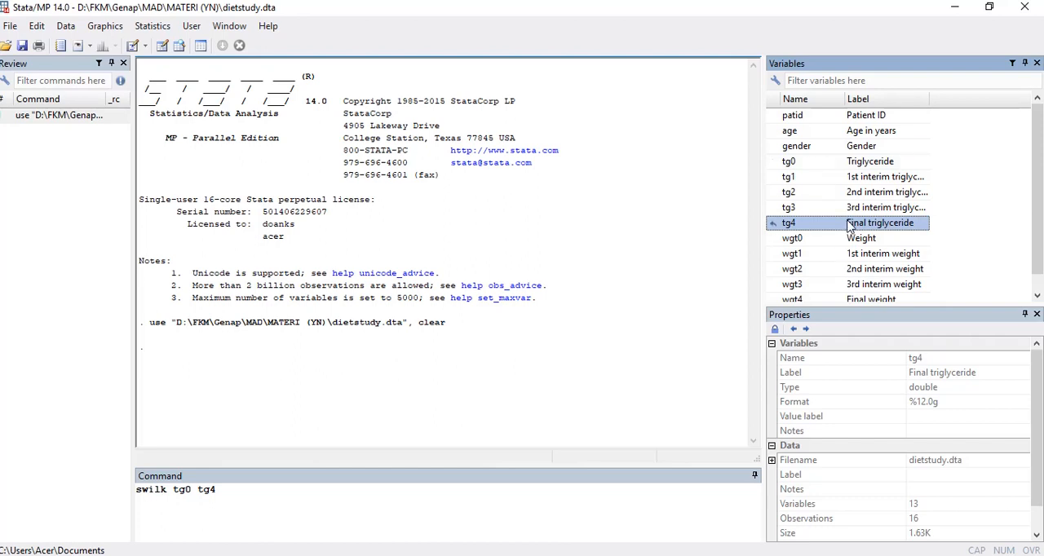
key(Return)
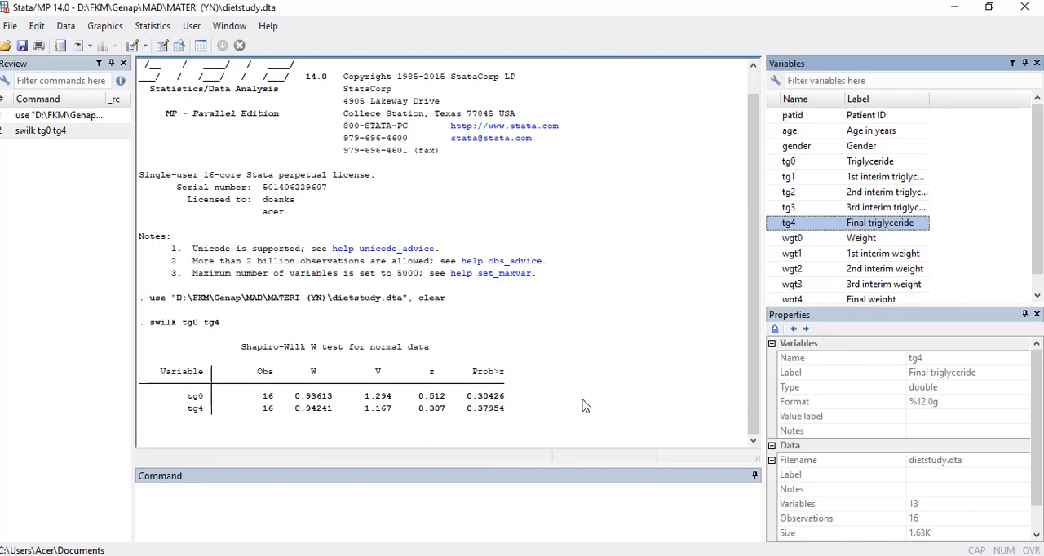
Step: Run a paired t test of final against initial triglyceride with the command ttest tg4== tg0
click(220, 502)
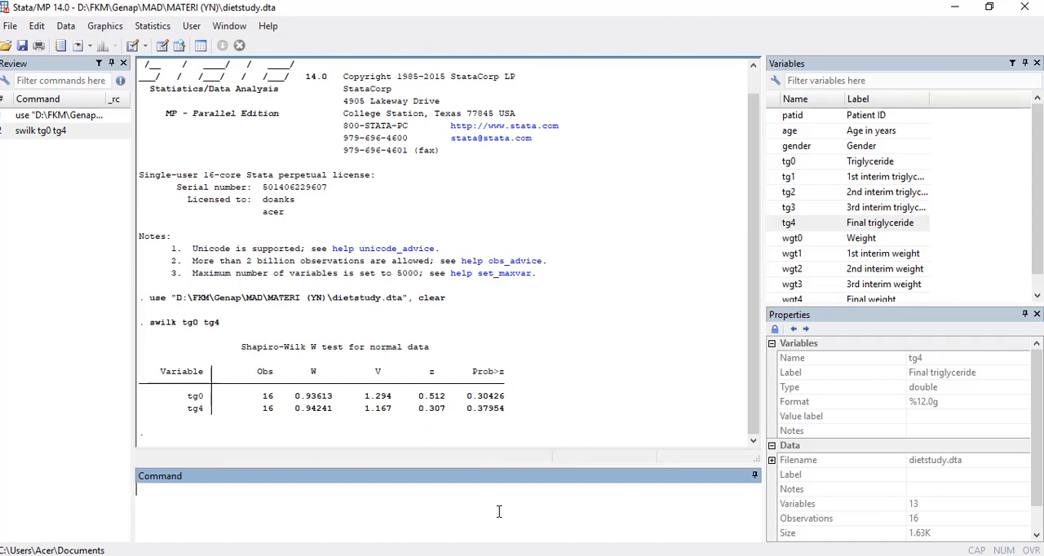
text(ttest)
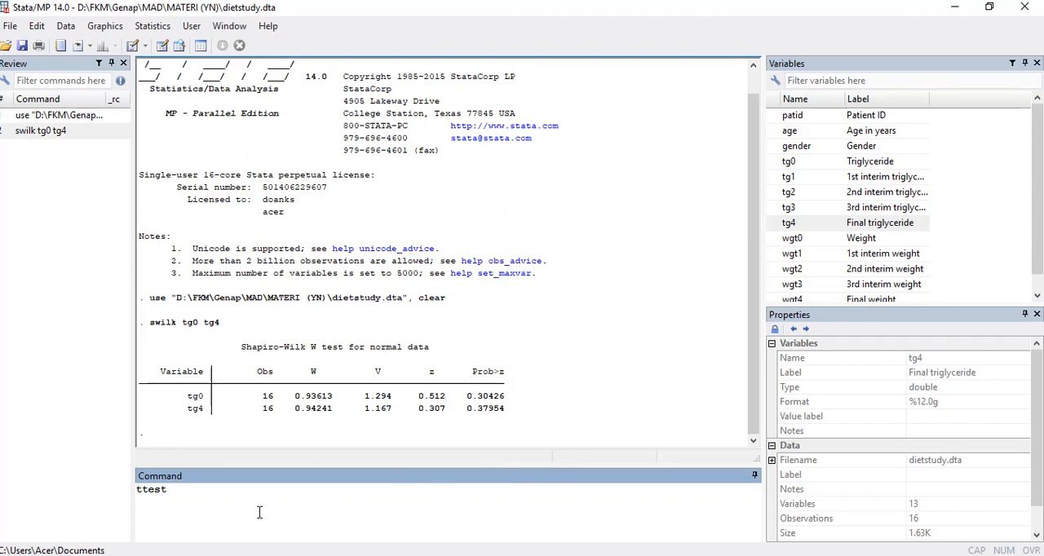
click(857, 227)
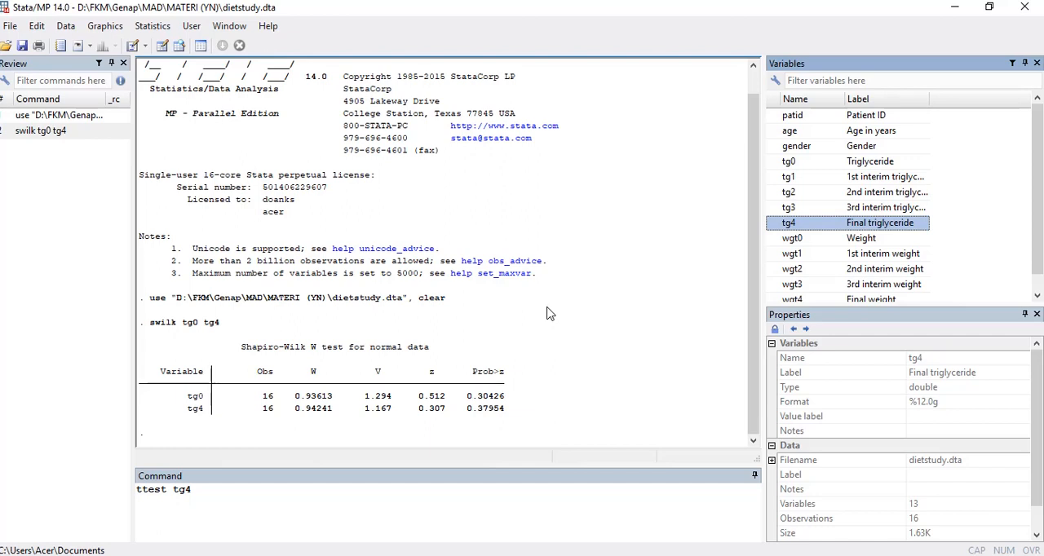
text(==)
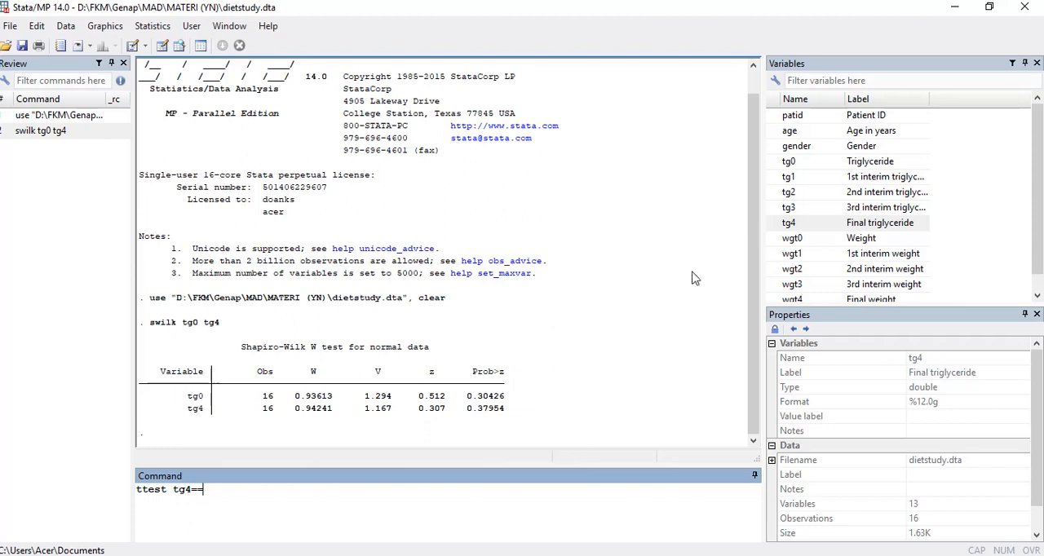
double_click(864, 163)
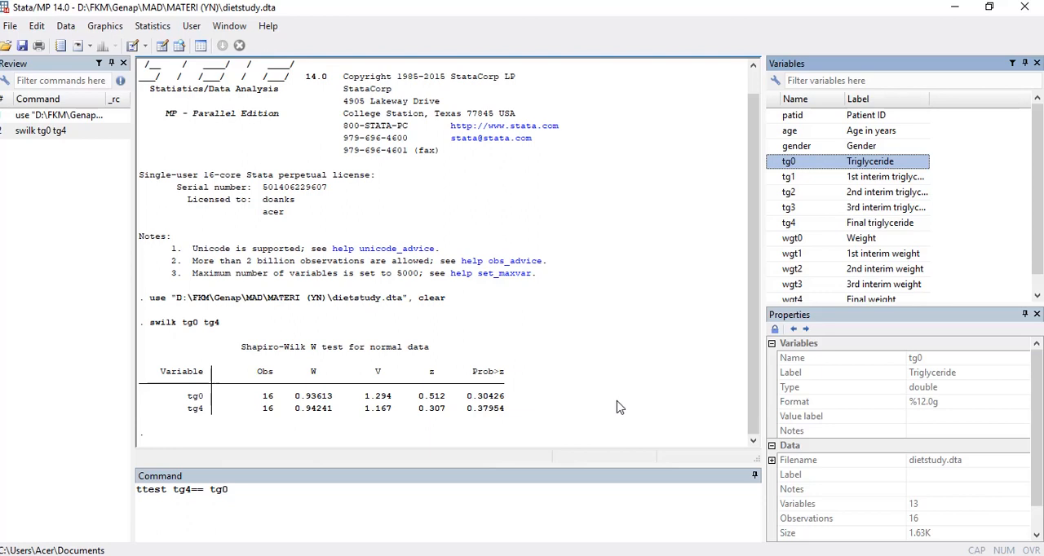
key(Return)
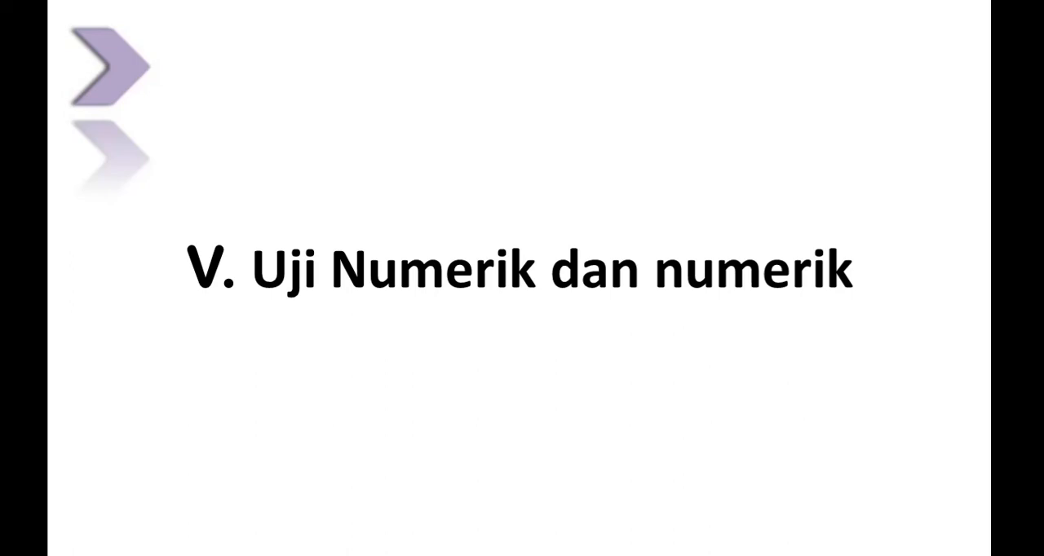
key(Right)
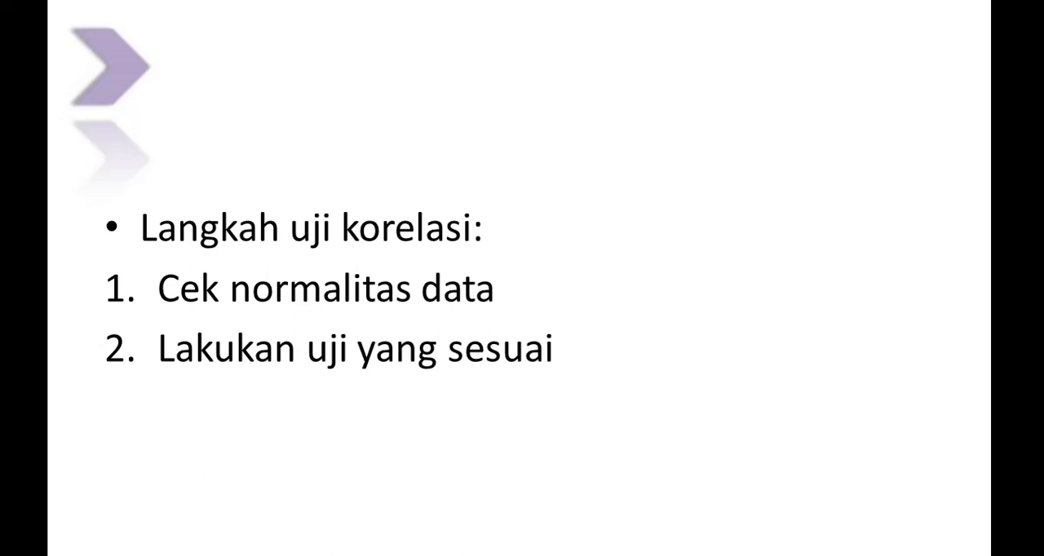
key(Right)
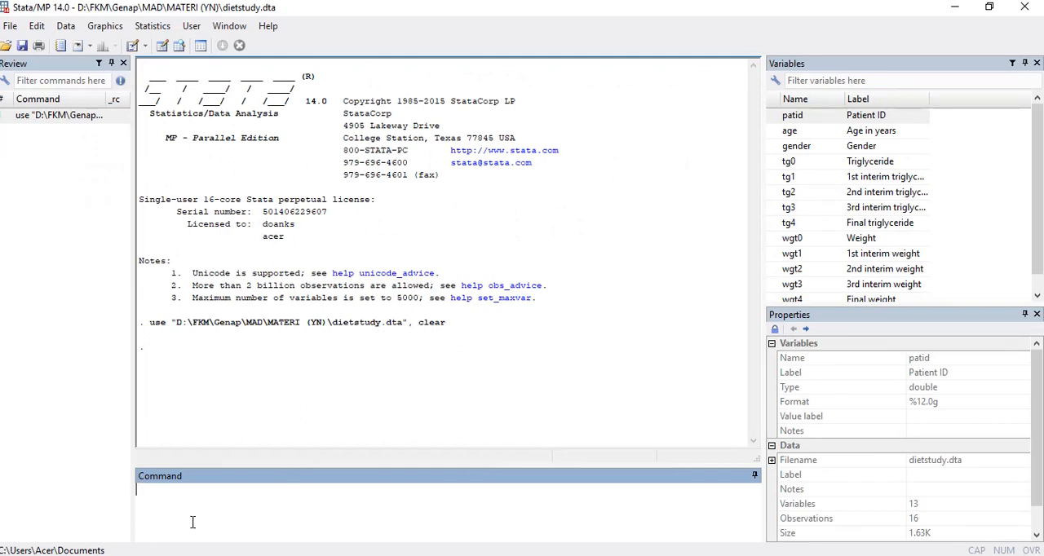
Step: Correlate initial triglyceride with initial weight, including the significance level, using the command pwcorr tg0 wgt0, sig
text(pwcorr)
double_click(854, 161)
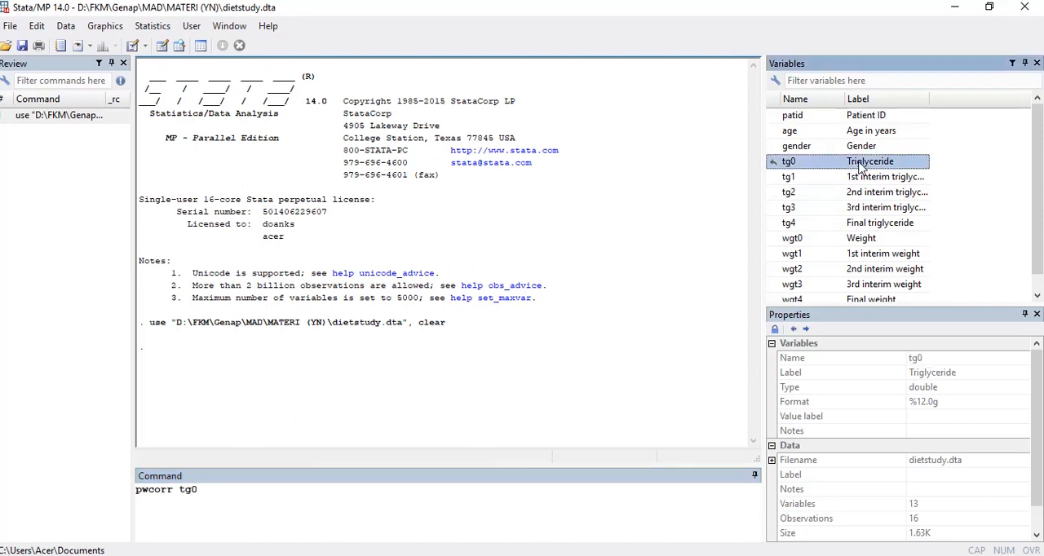
double_click(819, 238)
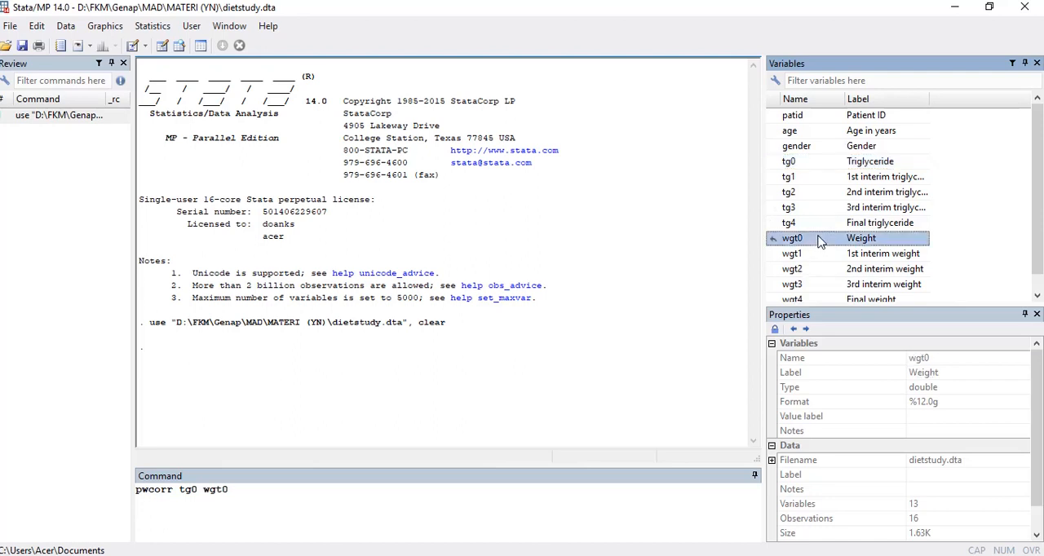
click(281, 494)
text(,)
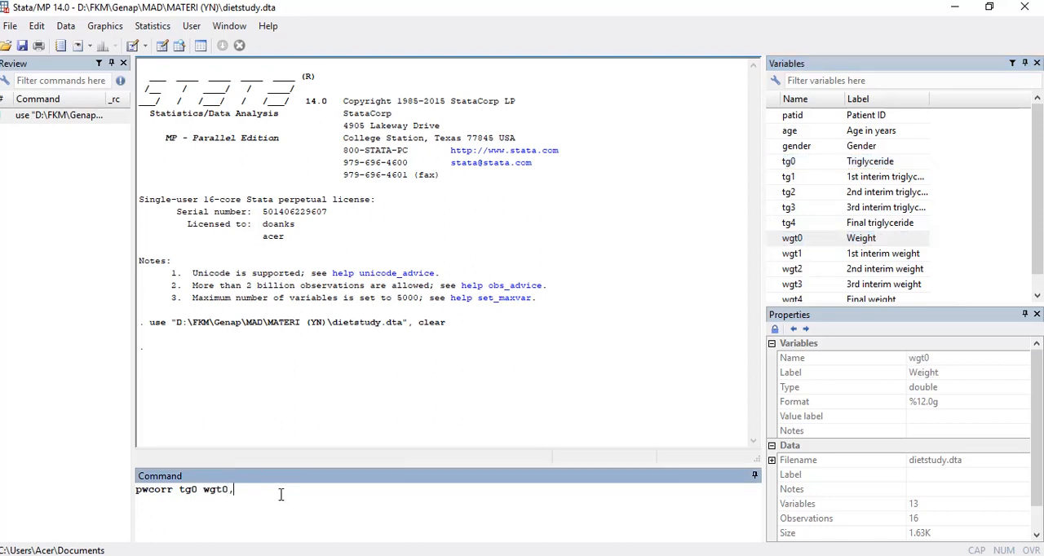
text( sig)
key(Return)
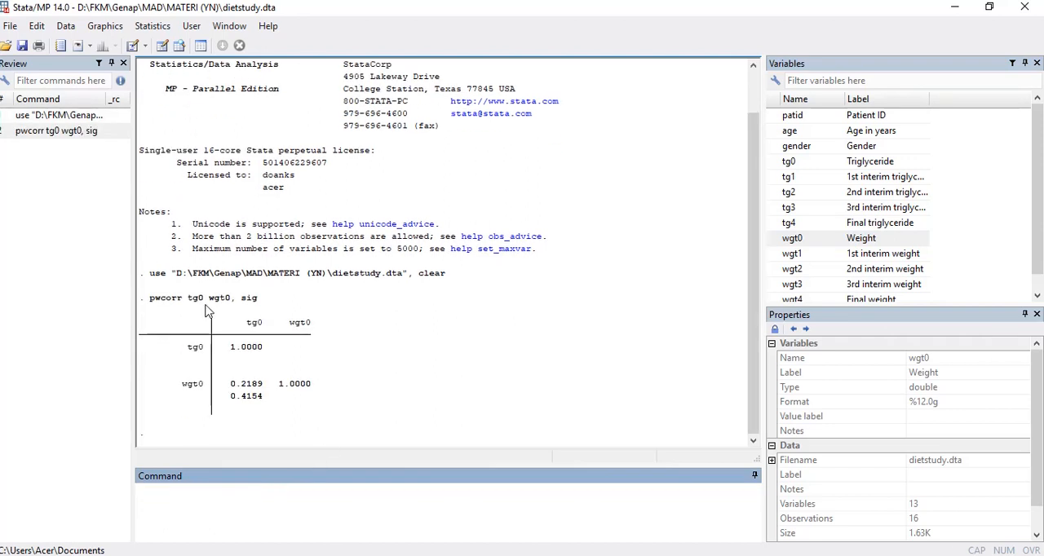
Step: Examine the correlation matrix for tg0 and wgt0, checking the correlation coefficient, its p-value and the variable labels
drag(231, 347, 262, 351)
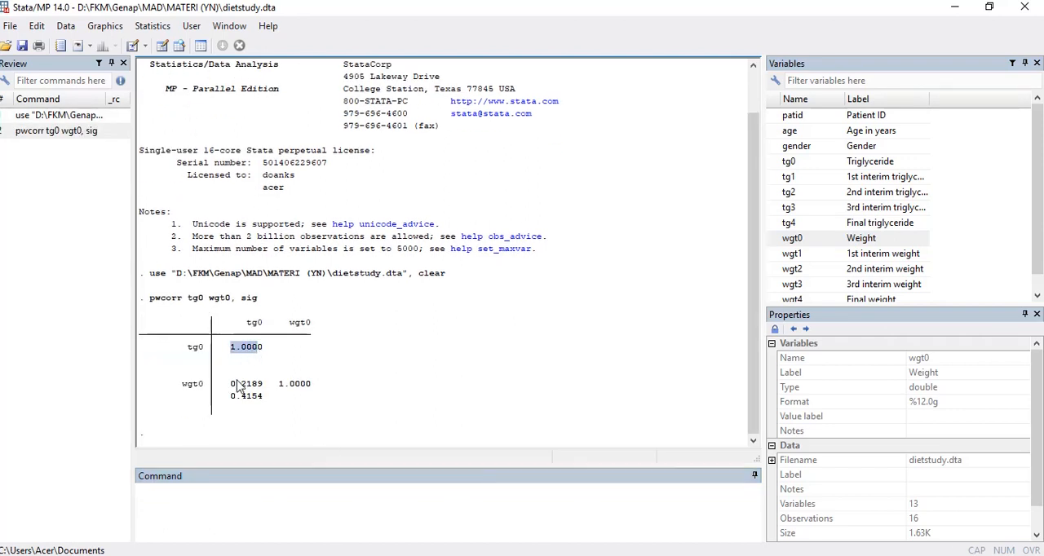
drag(230, 384, 264, 393)
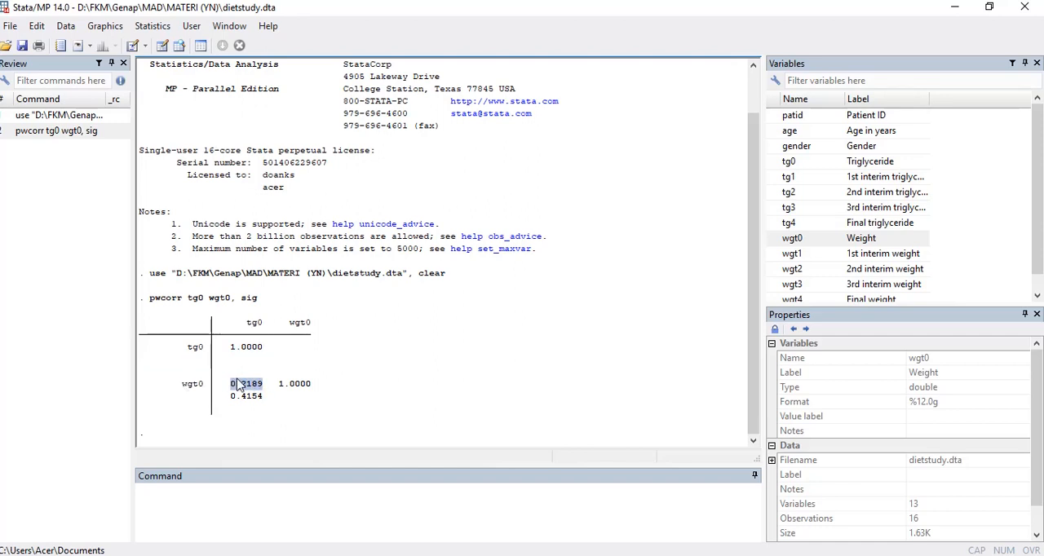
drag(229, 396, 266, 405)
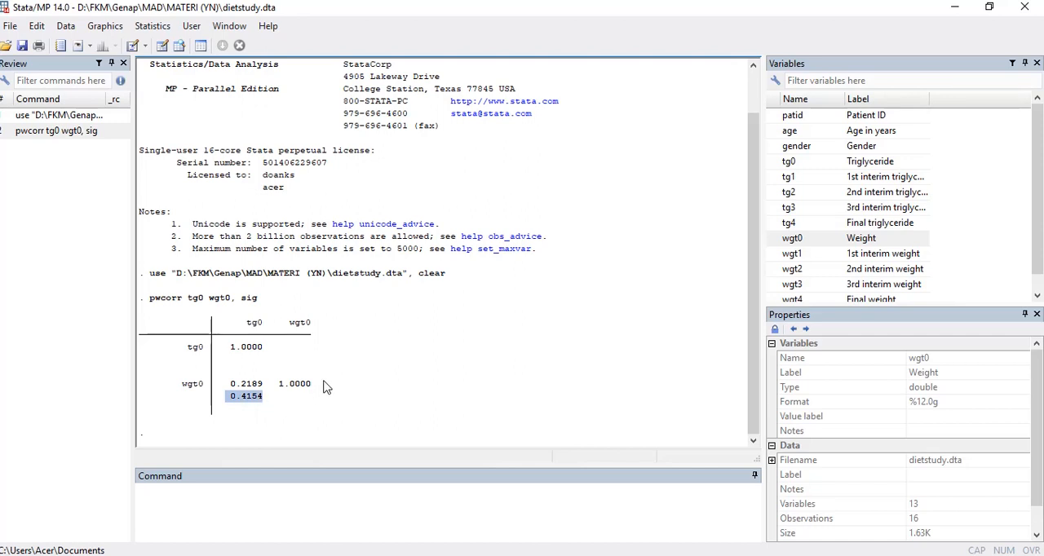
click(238, 396)
drag(234, 388, 264, 390)
drag(207, 374, 285, 354)
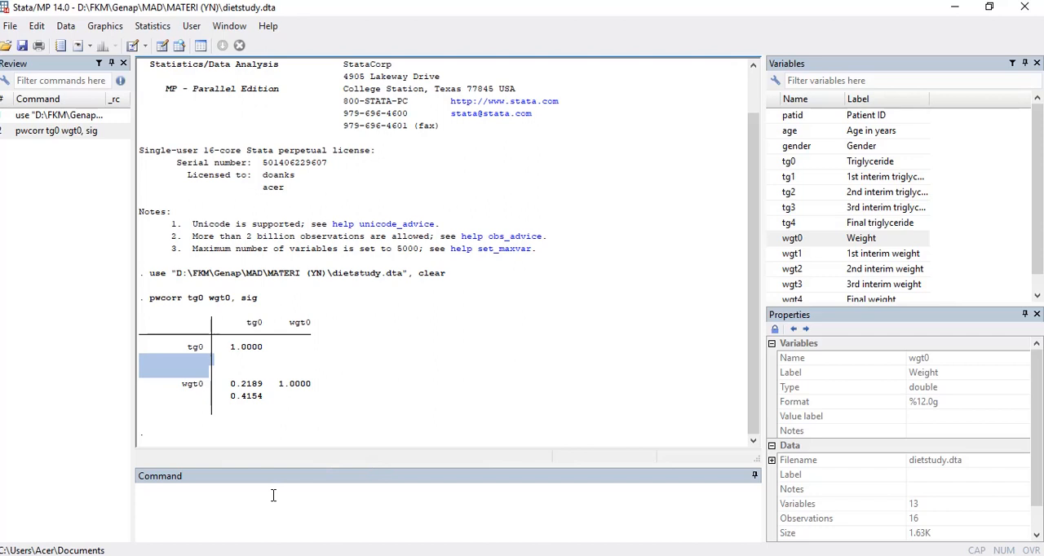
click(321, 508)
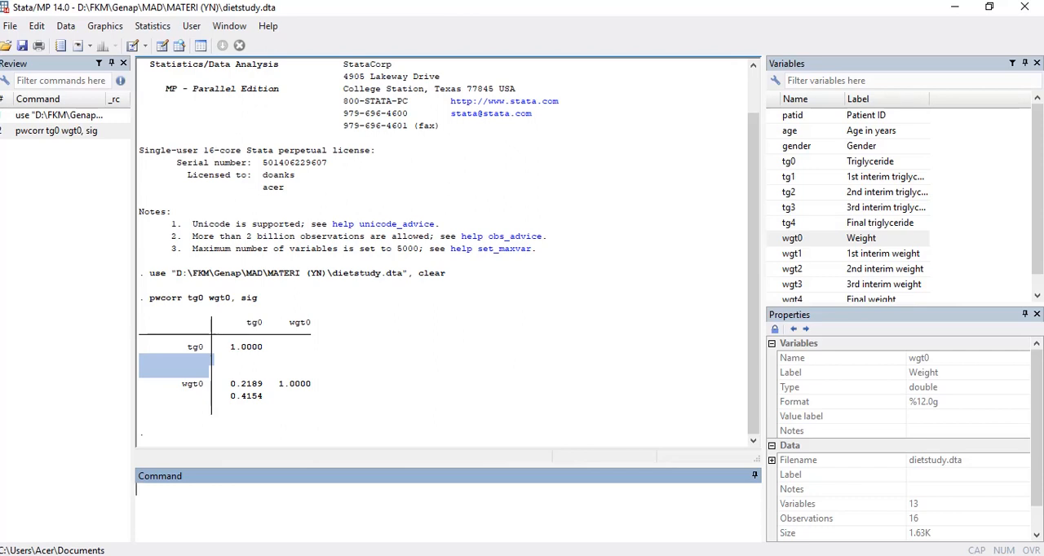
drag(181, 383, 206, 396)
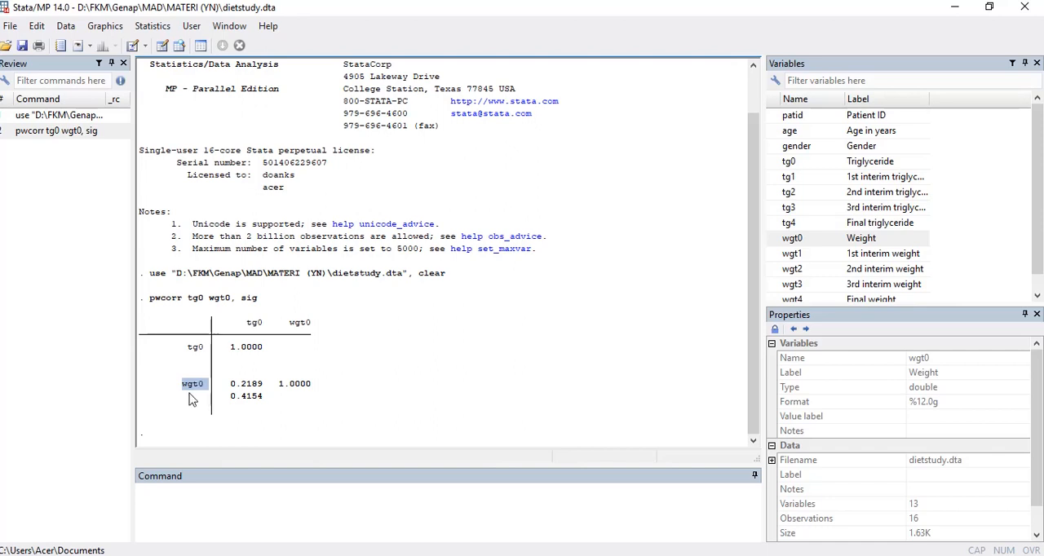
drag(187, 346, 208, 351)
Step: Run a linear regression of initial triglyceride on initial weight with the command regress tg0 wgt0
text(re)
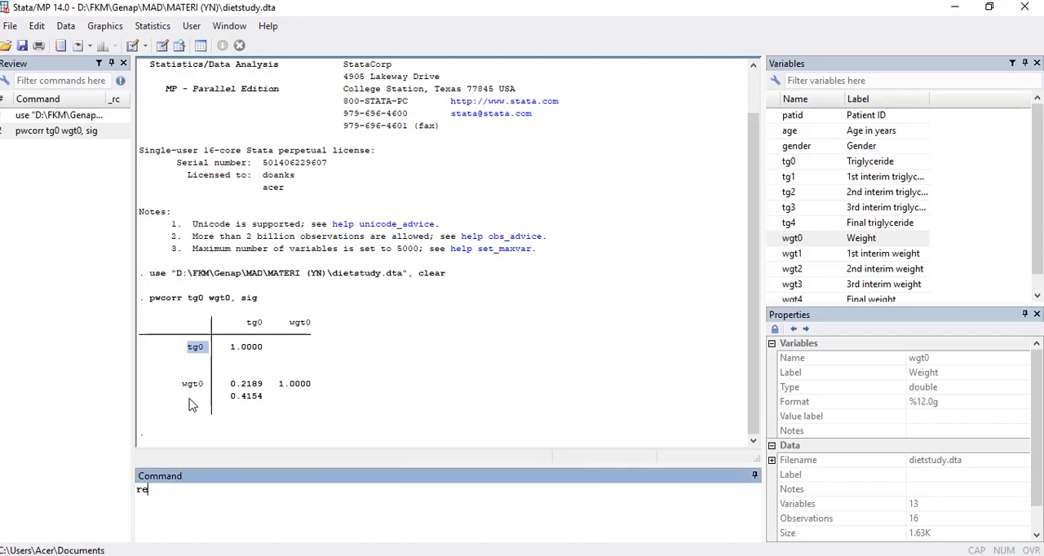
text(gress)
double_click(852, 162)
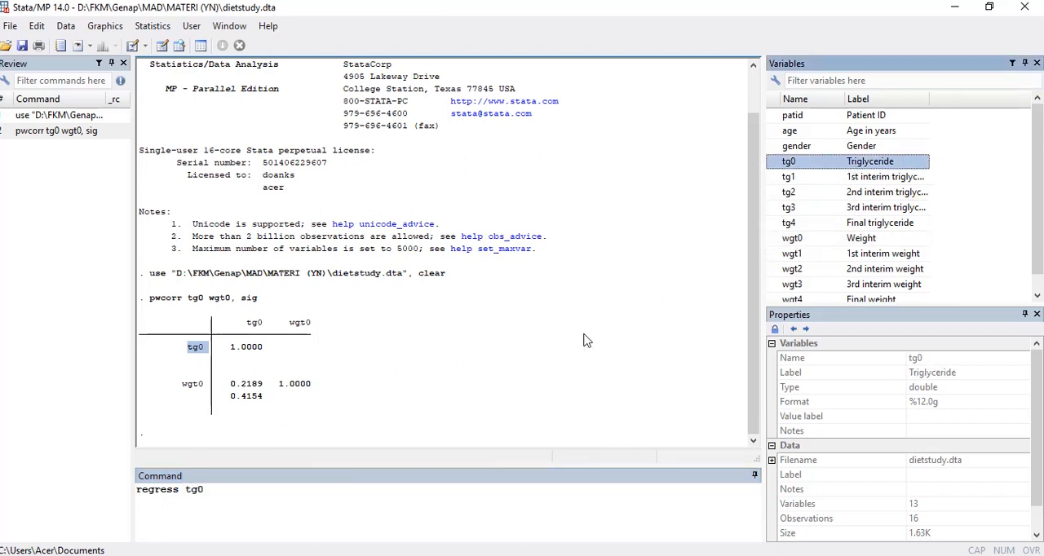
click(247, 490)
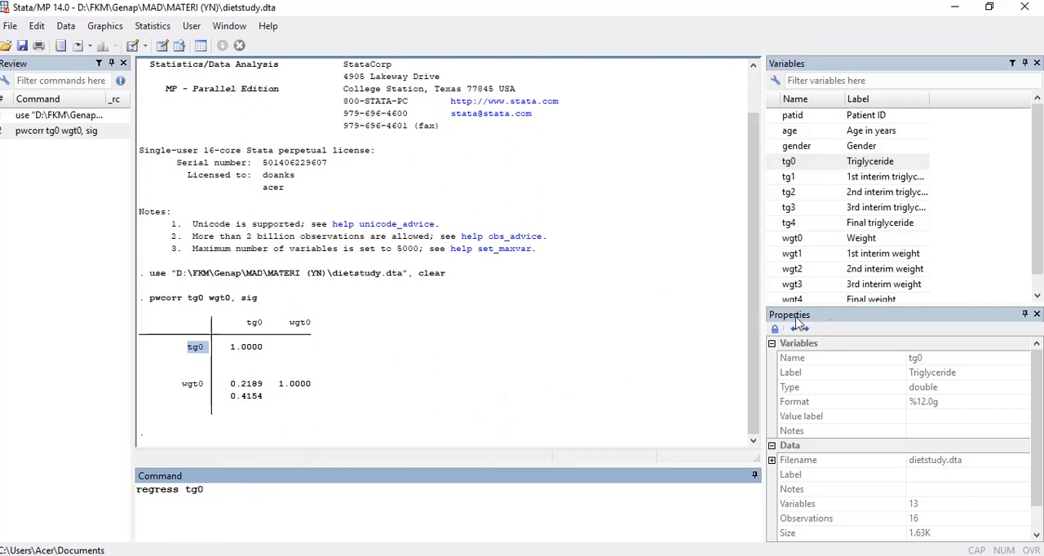
double_click(840, 238)
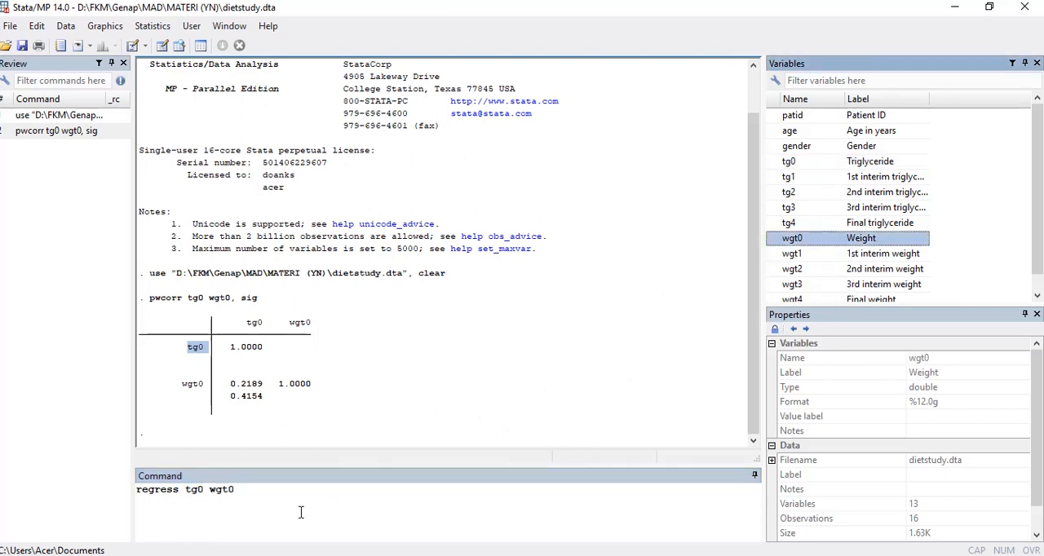
click(260, 498)
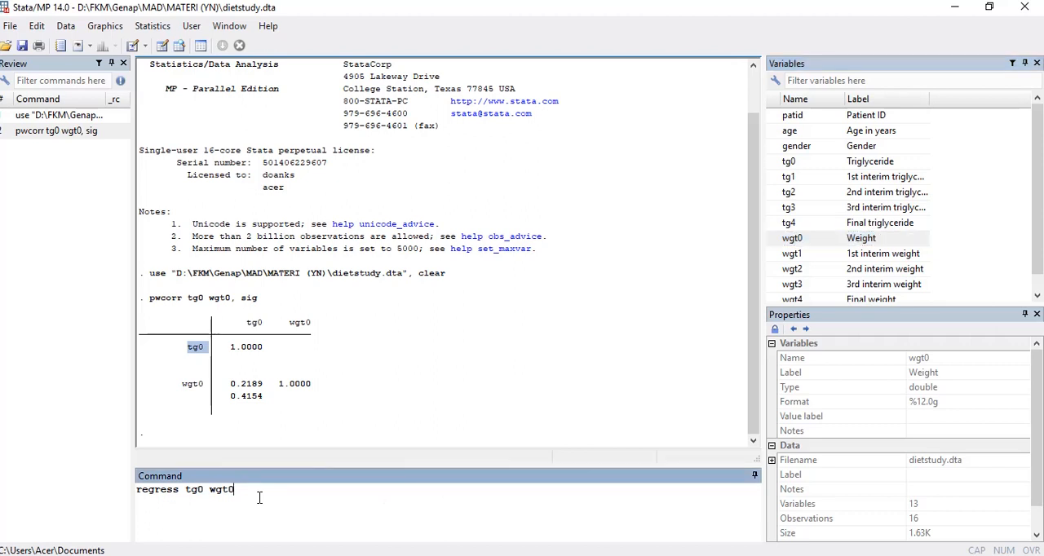
key(Return)
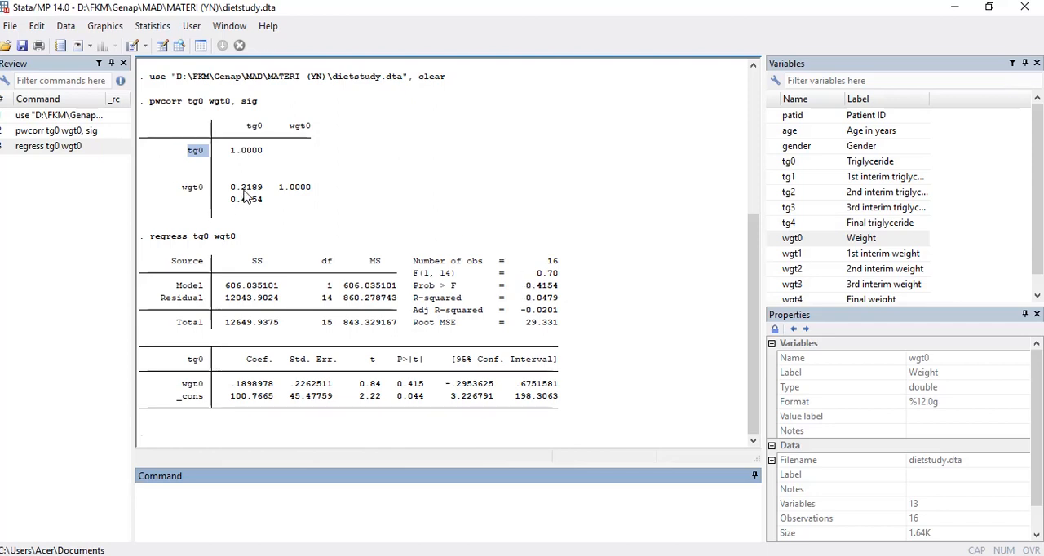
Step: Compare the correlation's p-value with the regression's Prob > F and examine the R-squared value
drag(230, 201, 268, 205)
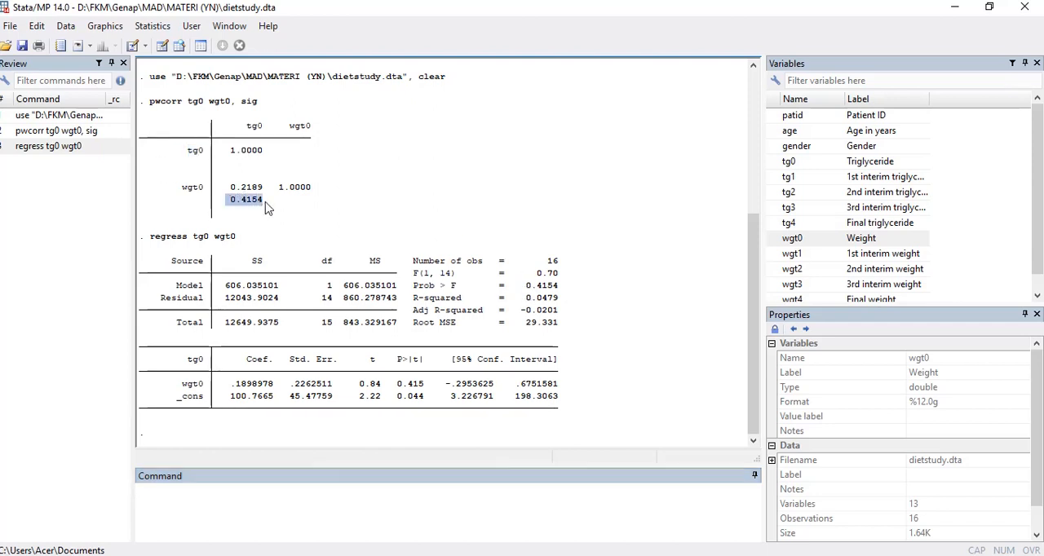
drag(523, 286, 561, 287)
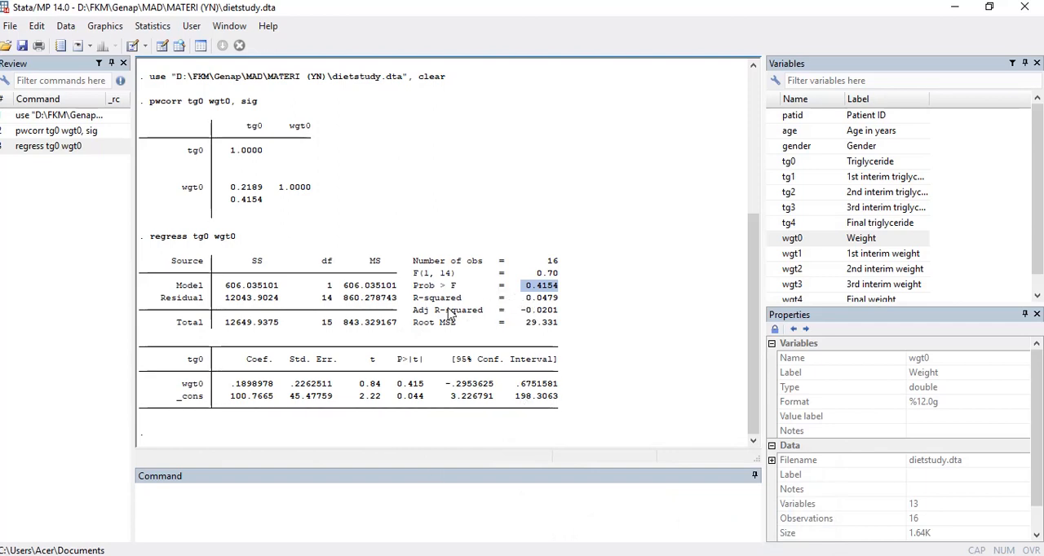
drag(522, 299, 567, 305)
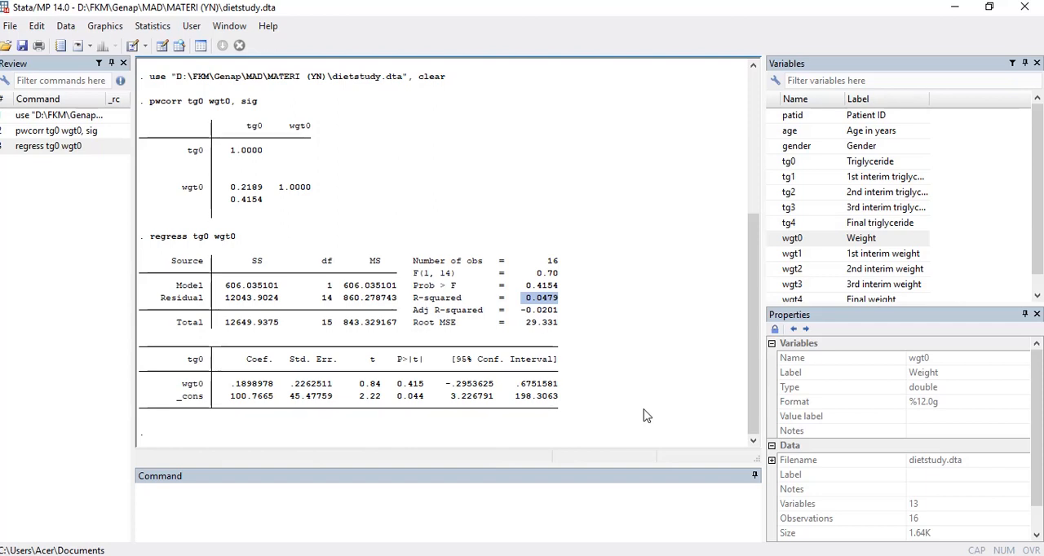
click(530, 300)
drag(526, 300, 557, 299)
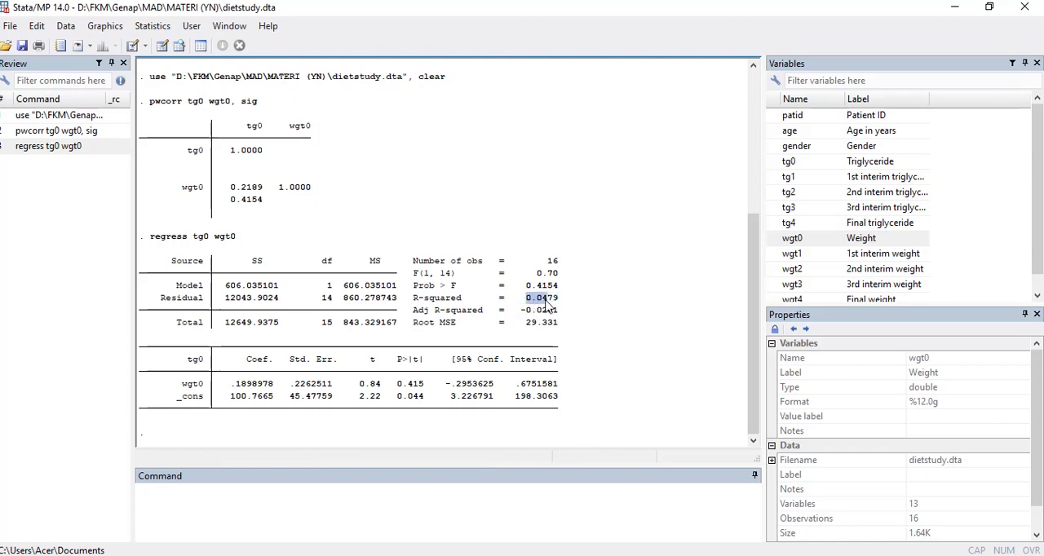